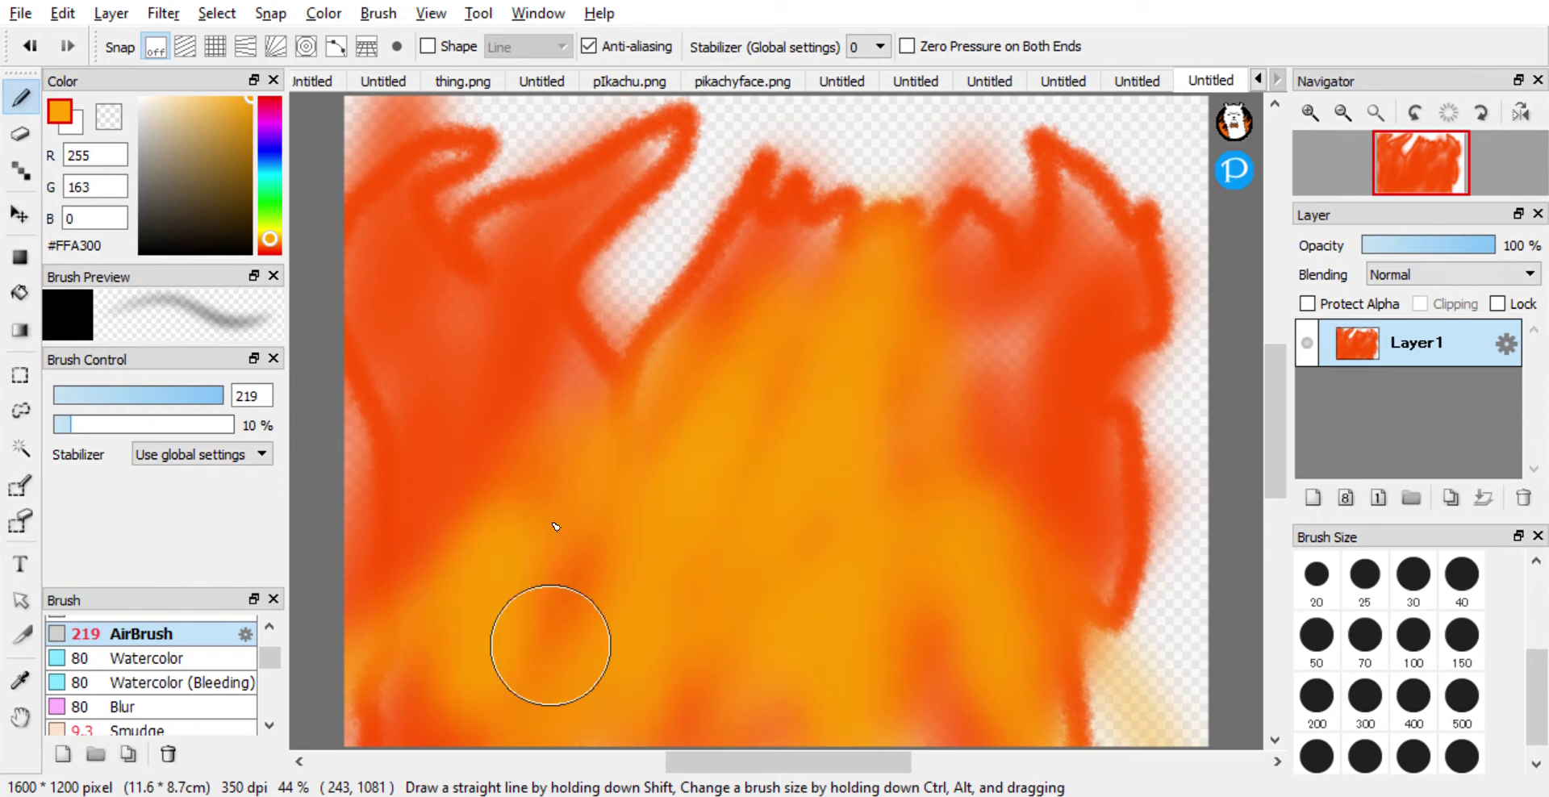
Airbrush more orange into the flames, then cover them with red #FF0B00 strokes on a new layer.
drag(492, 389, 602, 258)
click(1313, 497)
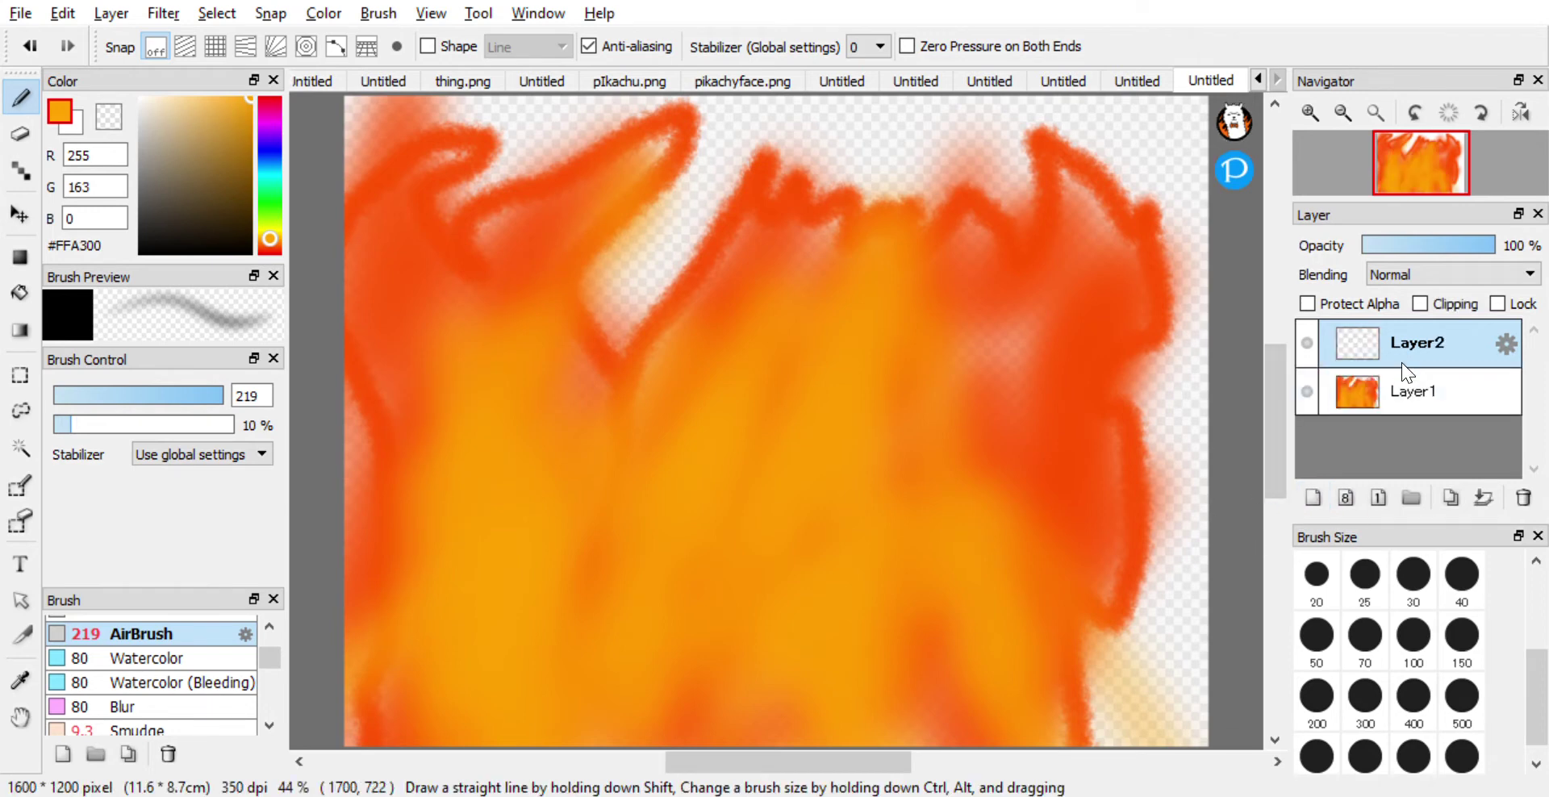
drag(279, 240, 274, 253)
mouse_move(355, 186)
mouse_down()
mouse_move(408, 215)
mouse_move(415, 242)
mouse_move(338, 380)
mouse_move(426, 398)
mouse_move(578, 156)
mouse_move(719, 232)
mouse_move(740, 150)
mouse_move(864, 397)
mouse_move(1048, 127)
mouse_move(975, 449)
mouse_move(1112, 615)
mouse_move(1100, 681)
mouse_move(777, 725)
mouse_move(311, 638)
mouse_move(512, 543)
mouse_move(536, 408)
mouse_move(836, 129)
mouse_move(840, 317)
mouse_move(541, 685)
mouse_move(536, 467)
mouse_move(681, 661)
mouse_move(875, 595)
mouse_move(902, 612)
mouse_move(906, 214)
mouse_move(546, 266)
mouse_move(473, 336)
mouse_move(343, 143)
mouse_up()
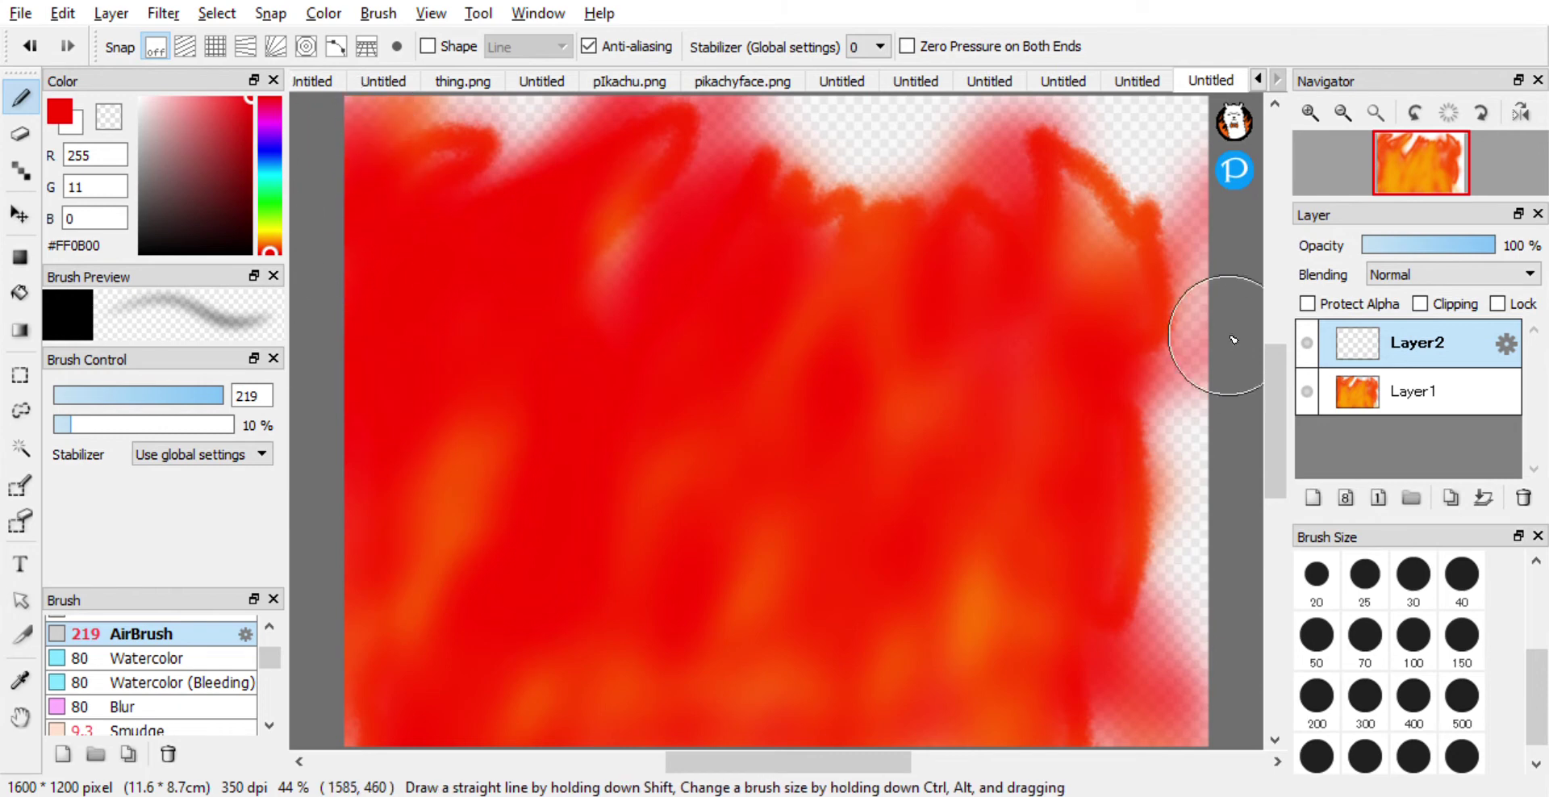
Place the red layer beneath the flame layer and airbrush red over the transparent edges of the canvas.
drag(1387, 348, 1283, 439)
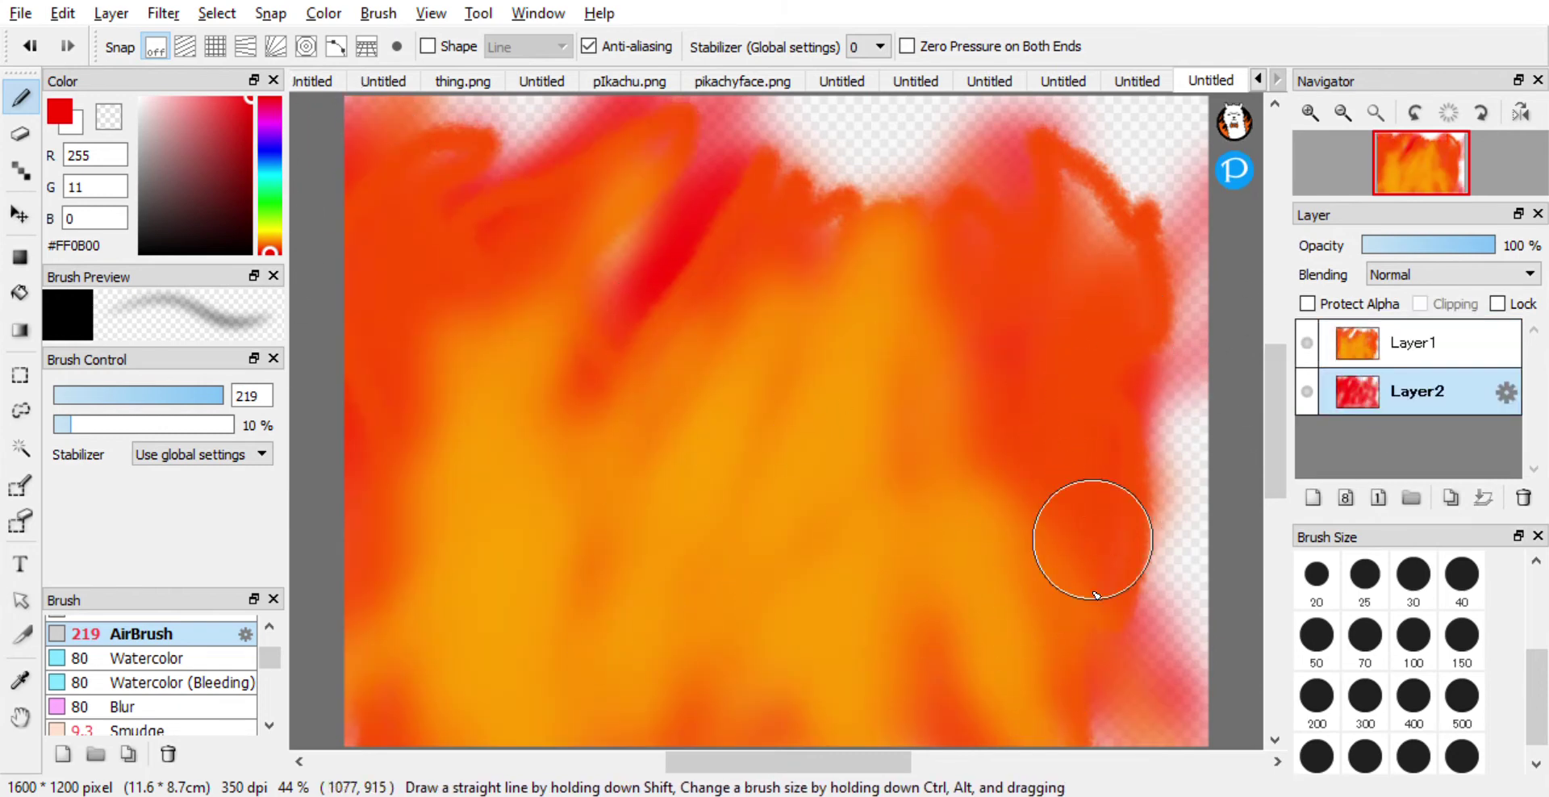
mouse_move(1130, 202)
mouse_down()
mouse_move(1194, 414)
mouse_move(1104, 267)
mouse_move(823, 55)
mouse_move(692, 208)
mouse_move(882, 191)
mouse_move(1047, 68)
mouse_move(1237, 363)
mouse_move(1169, 197)
mouse_move(1210, 294)
mouse_move(470, 141)
mouse_move(508, 114)
mouse_move(470, 227)
mouse_up()
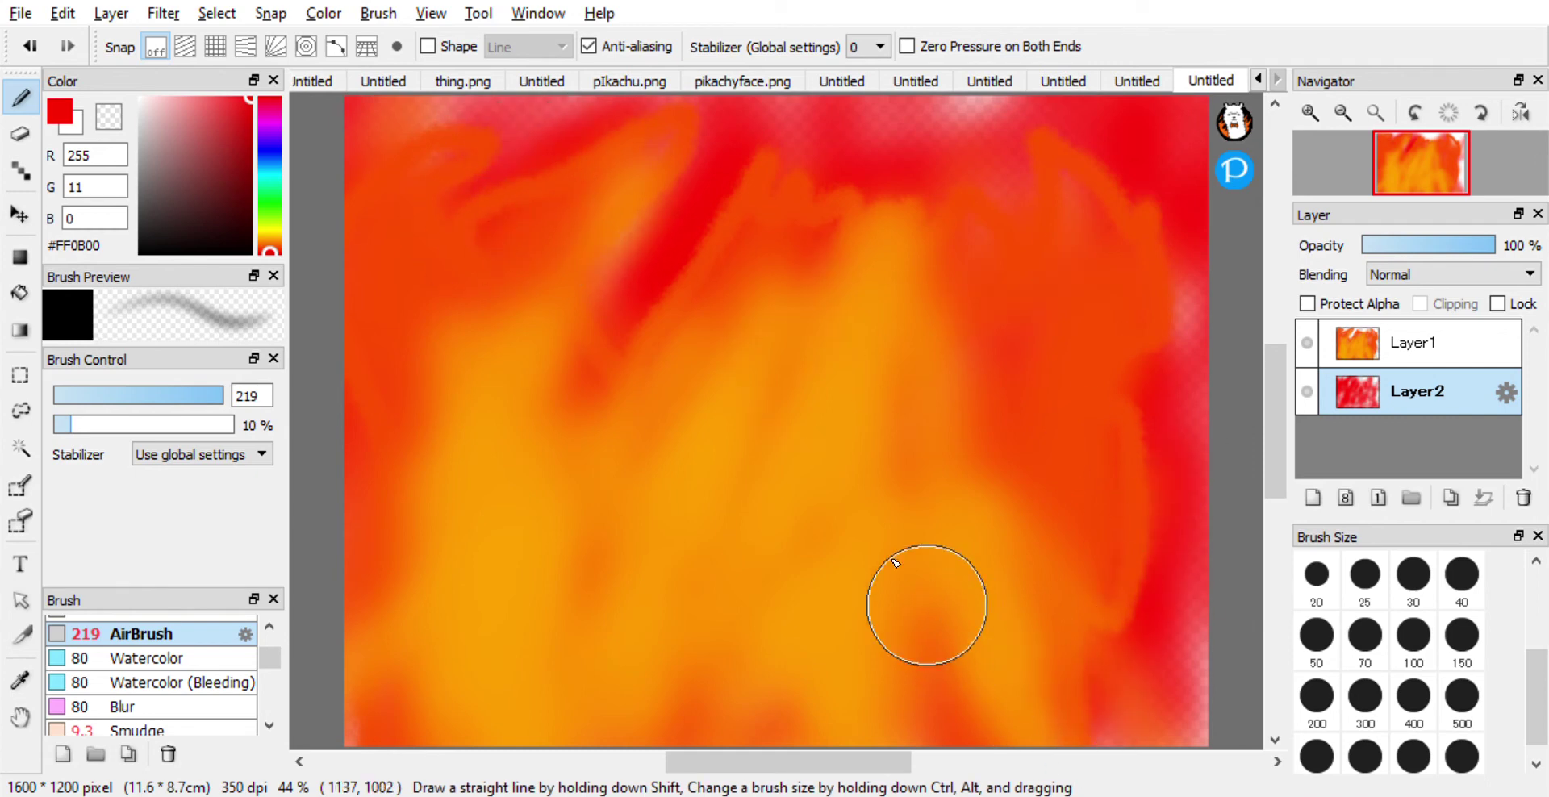
Blend airbrushed orange #FF9901 and red-orange #FF4E01 into the flames on Layer1, then sample orange #FF9C01 from the canvas.
alt+click(807, 501)
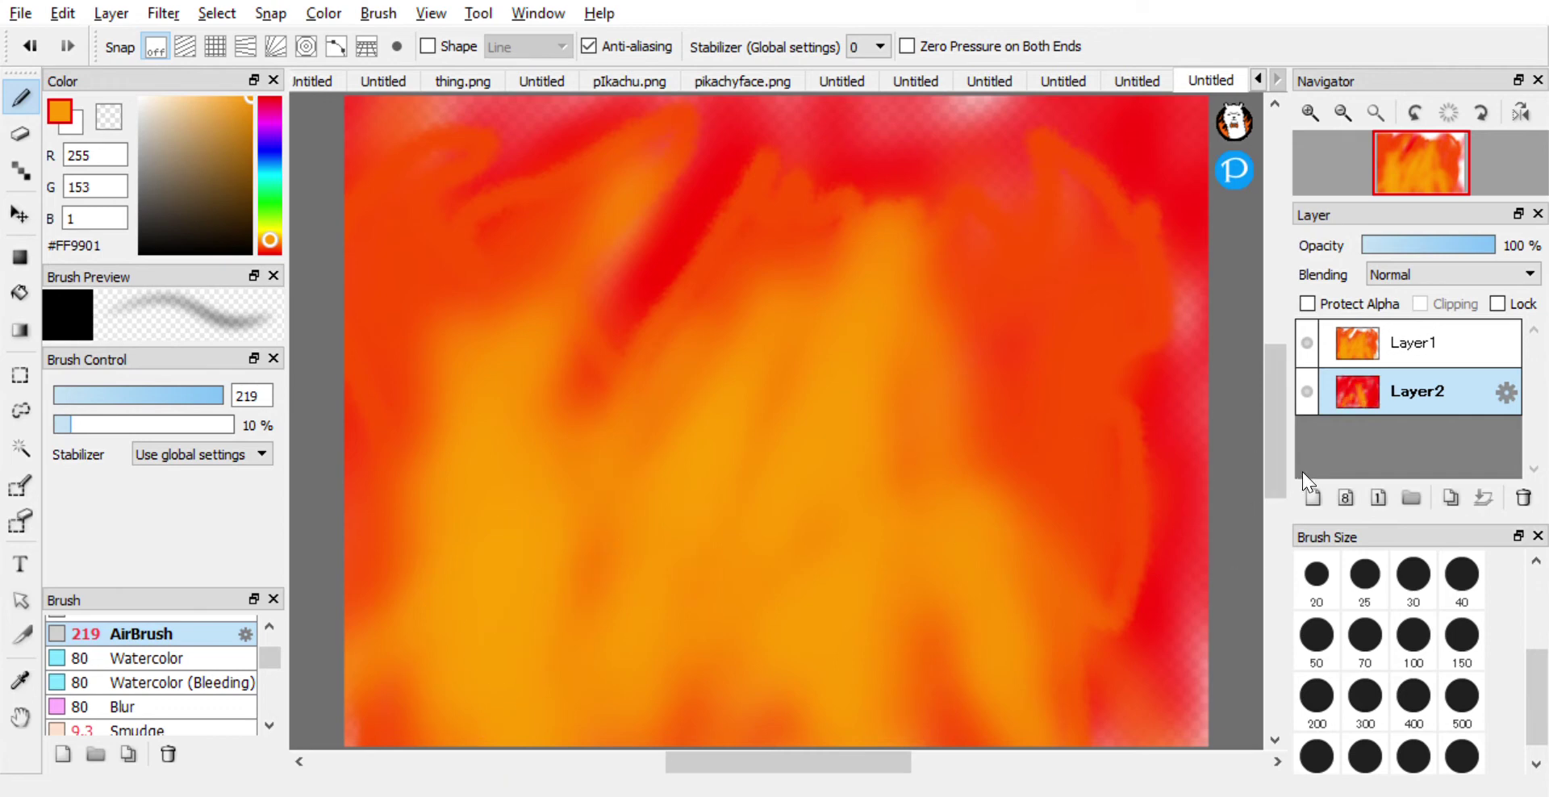
click(1369, 345)
drag(484, 484, 408, 546)
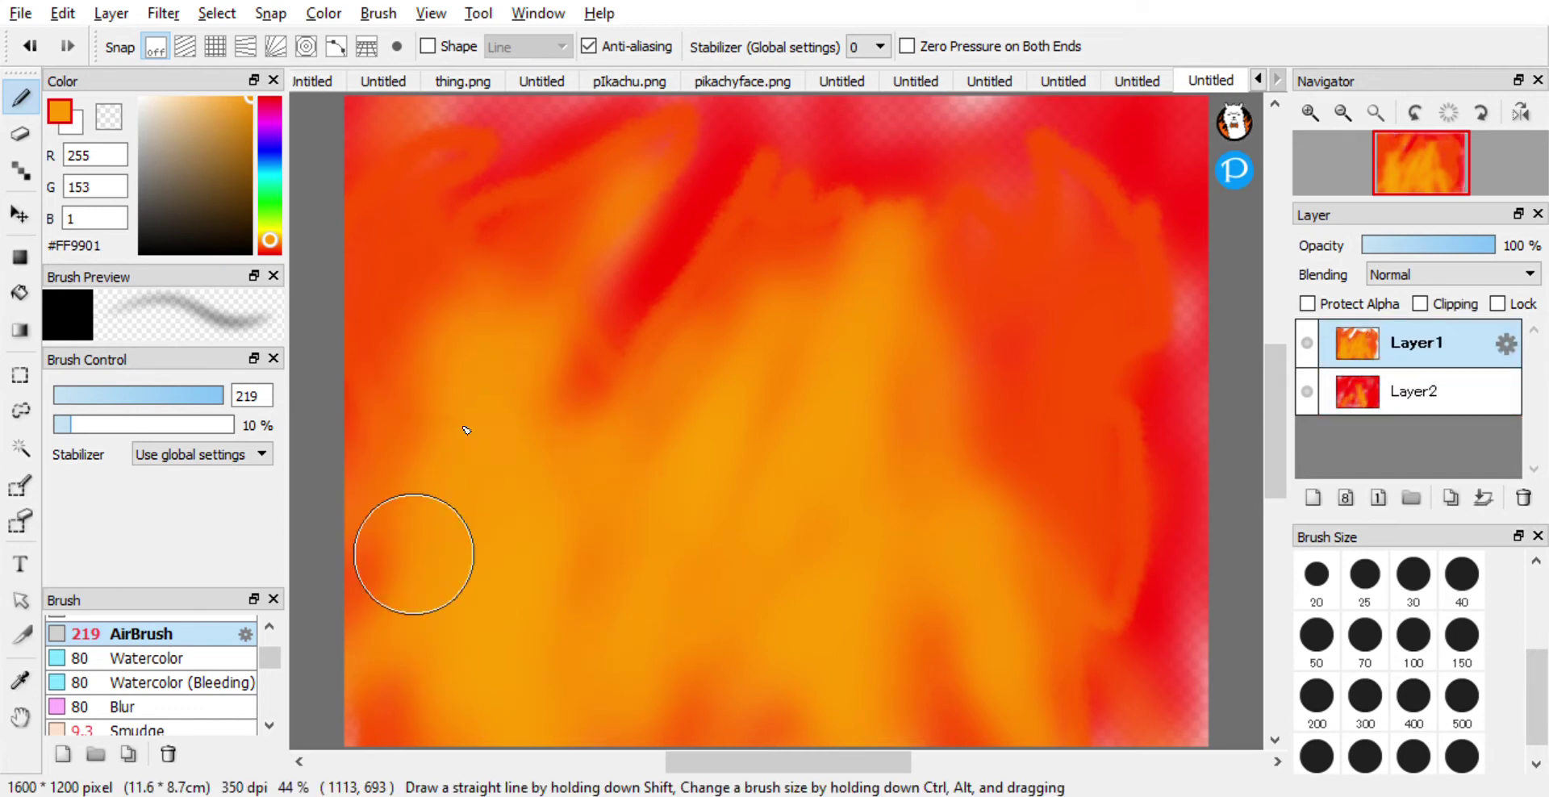
alt+click(409, 263)
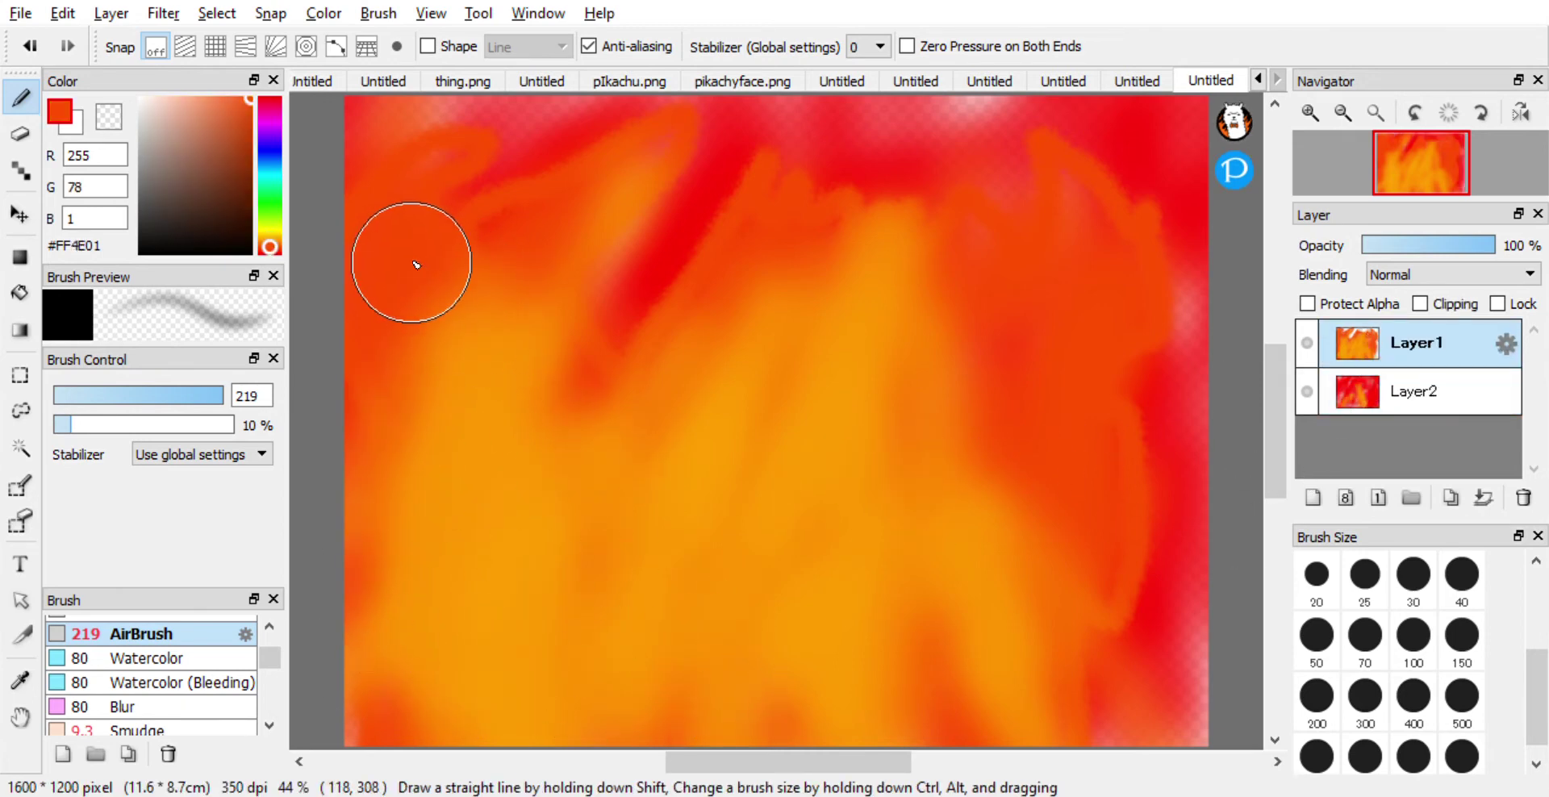
mouse_move(363, 597)
mouse_down()
mouse_move(640, 235)
mouse_move(646, 331)
mouse_move(782, 270)
mouse_move(563, 339)
mouse_move(864, 225)
mouse_move(1079, 717)
mouse_move(1092, 643)
mouse_move(1033, 758)
mouse_up()
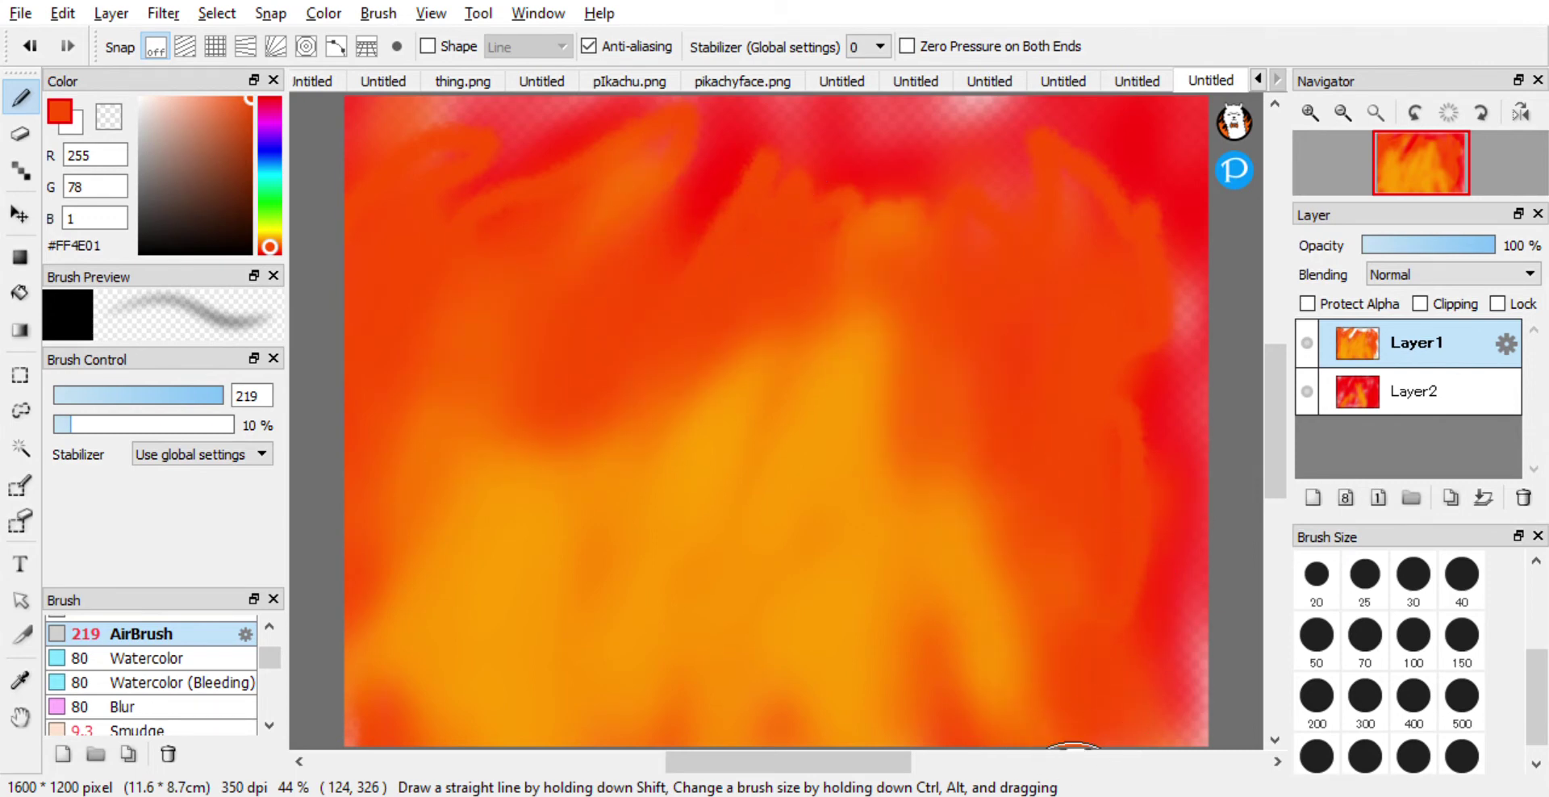
alt+click(815, 670)
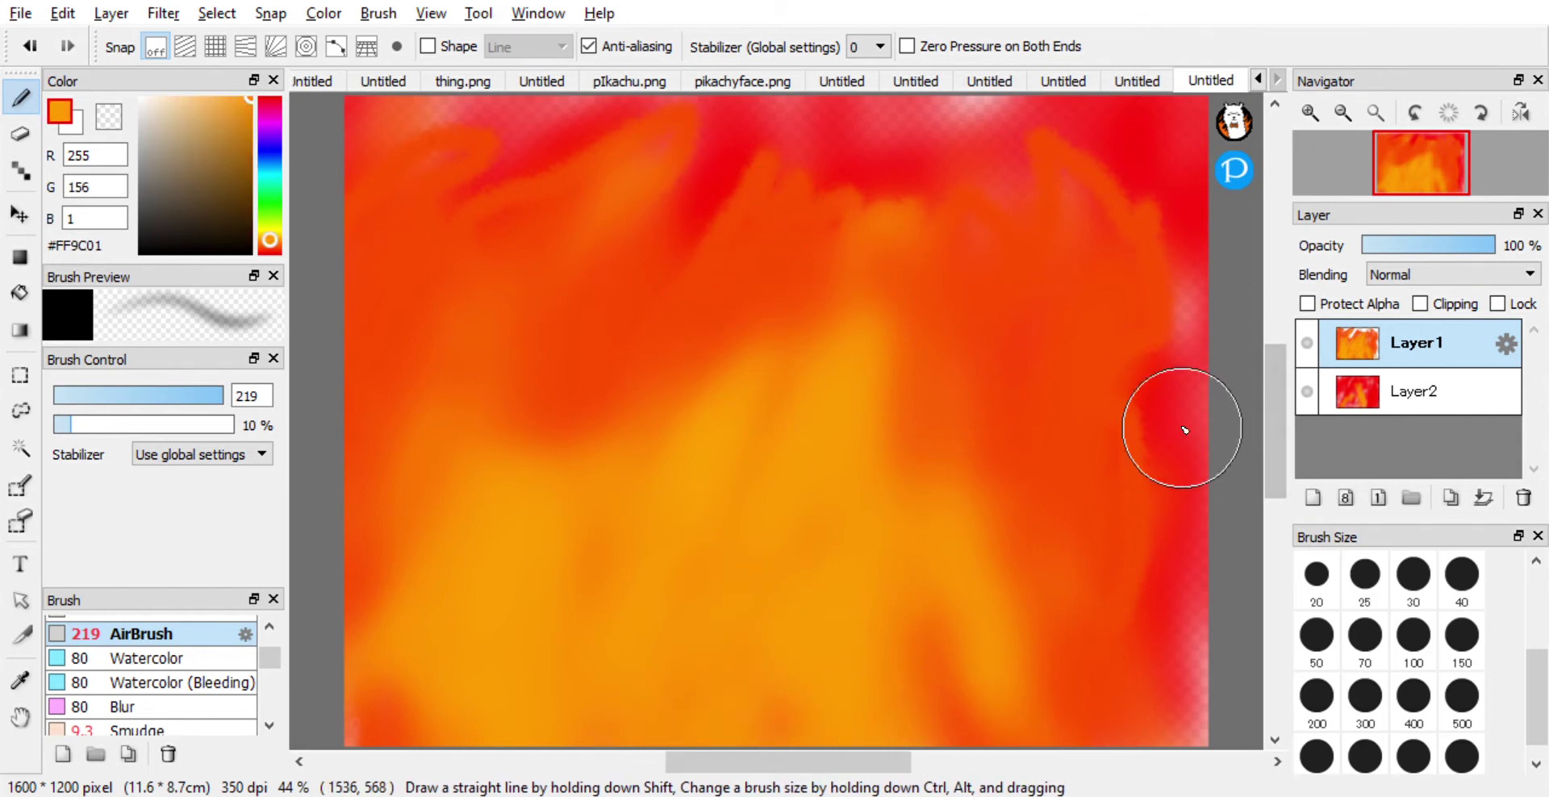
On a new top layer, outline a creature's head and neck with the black Pen, adding three spikes down the back.
click(1343, 499)
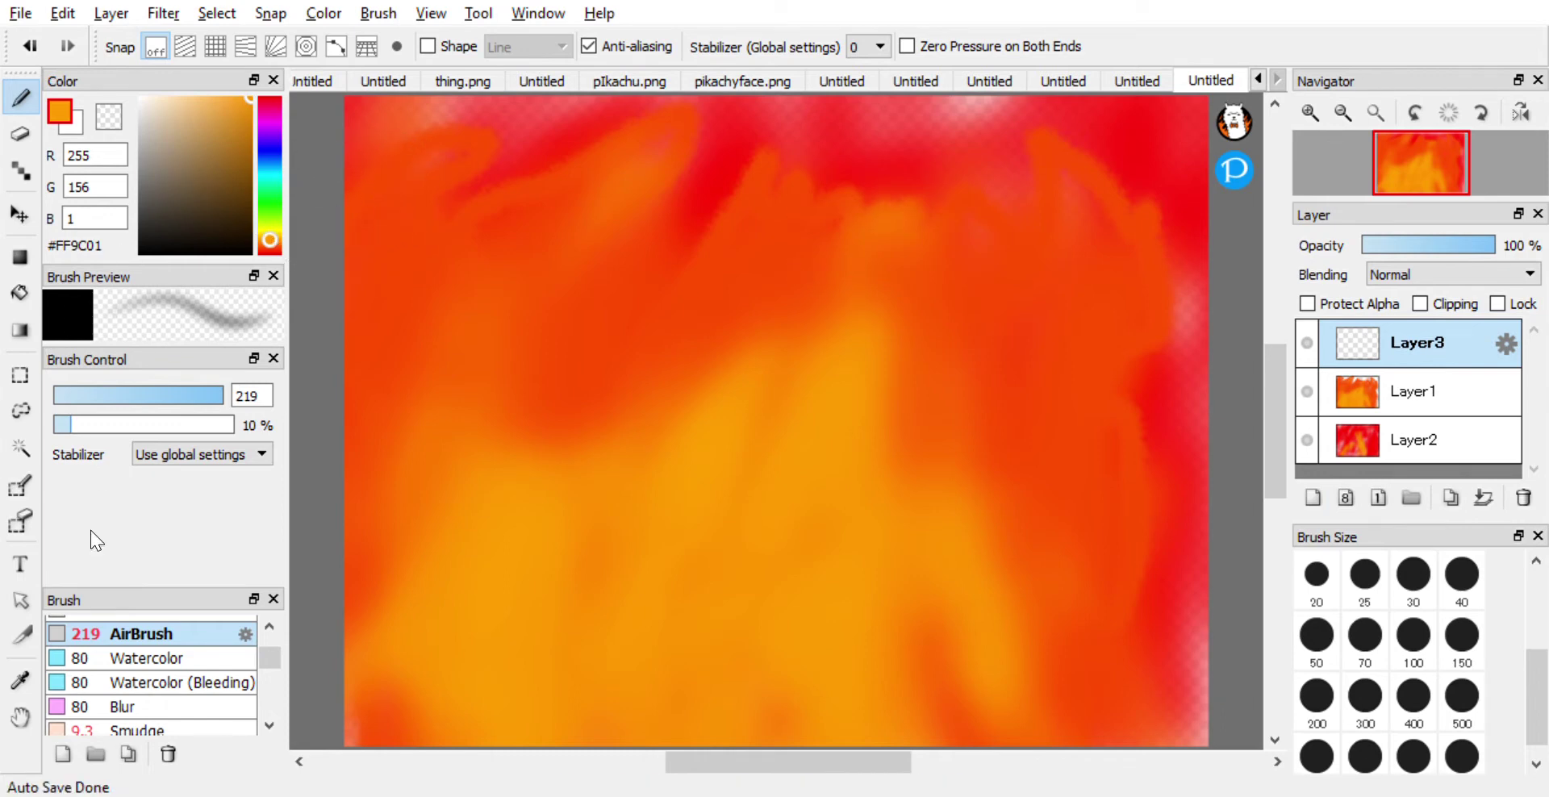
scroll(252, 659, up, 5)
click(221, 623)
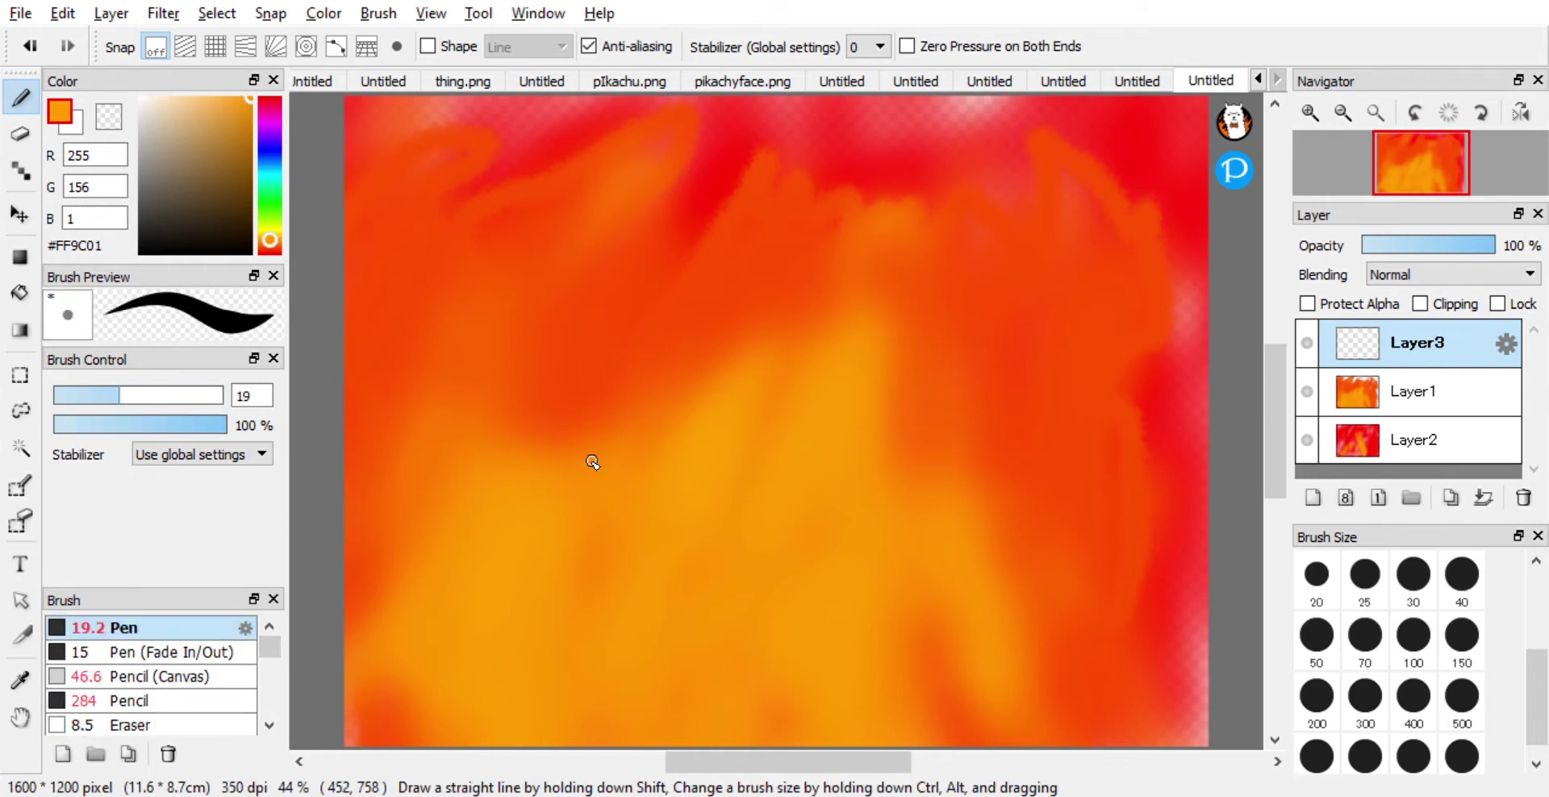
click(139, 252)
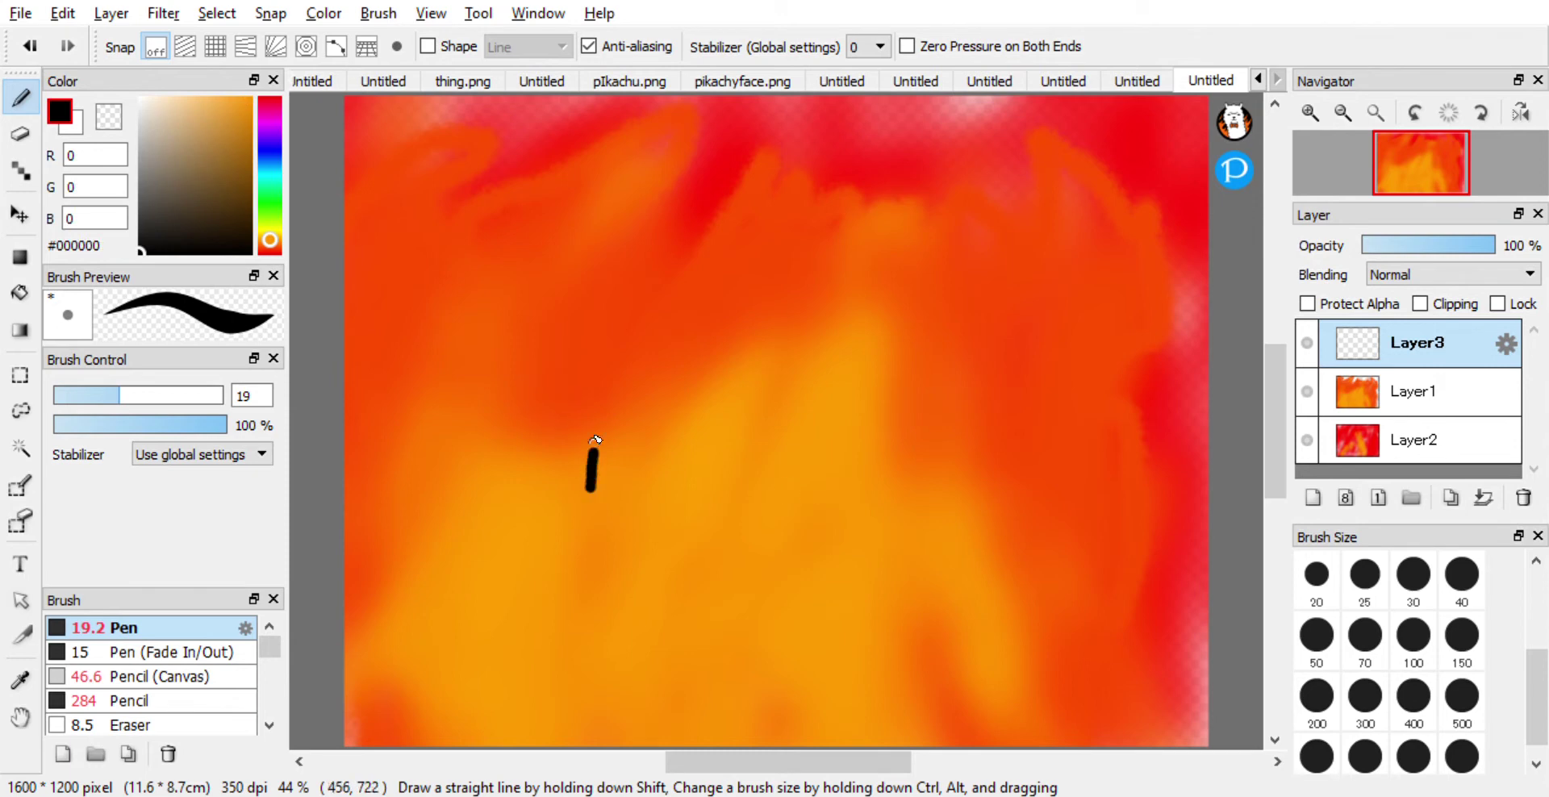
mouse_move(635, 288)
mouse_down()
mouse_move(818, 266)
mouse_move(931, 227)
mouse_move(1027, 323)
mouse_move(1095, 501)
mouse_up()
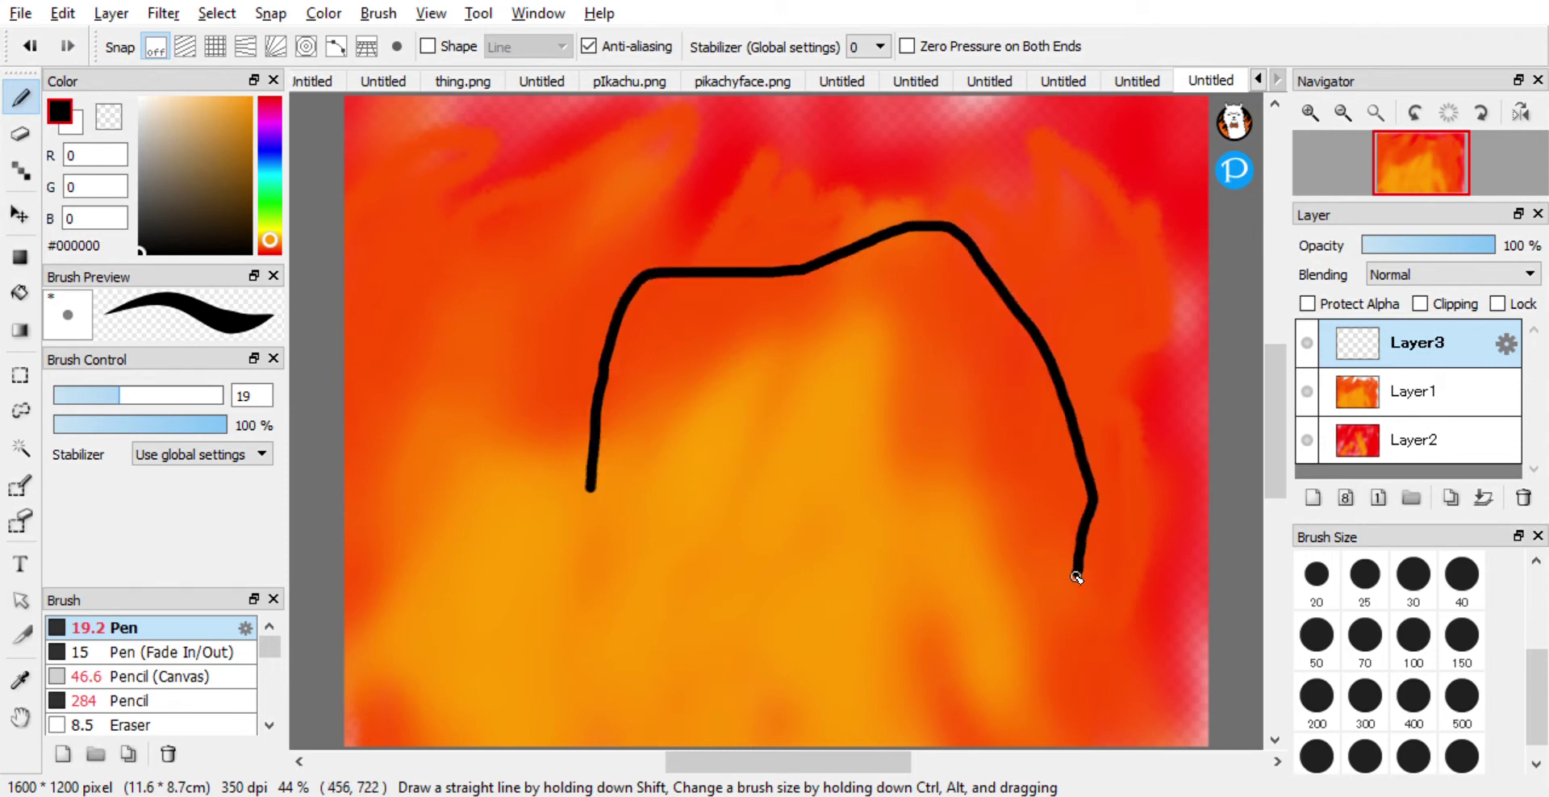
mouse_move(896, 541)
mouse_down()
mouse_move(810, 637)
mouse_move(810, 755)
mouse_up()
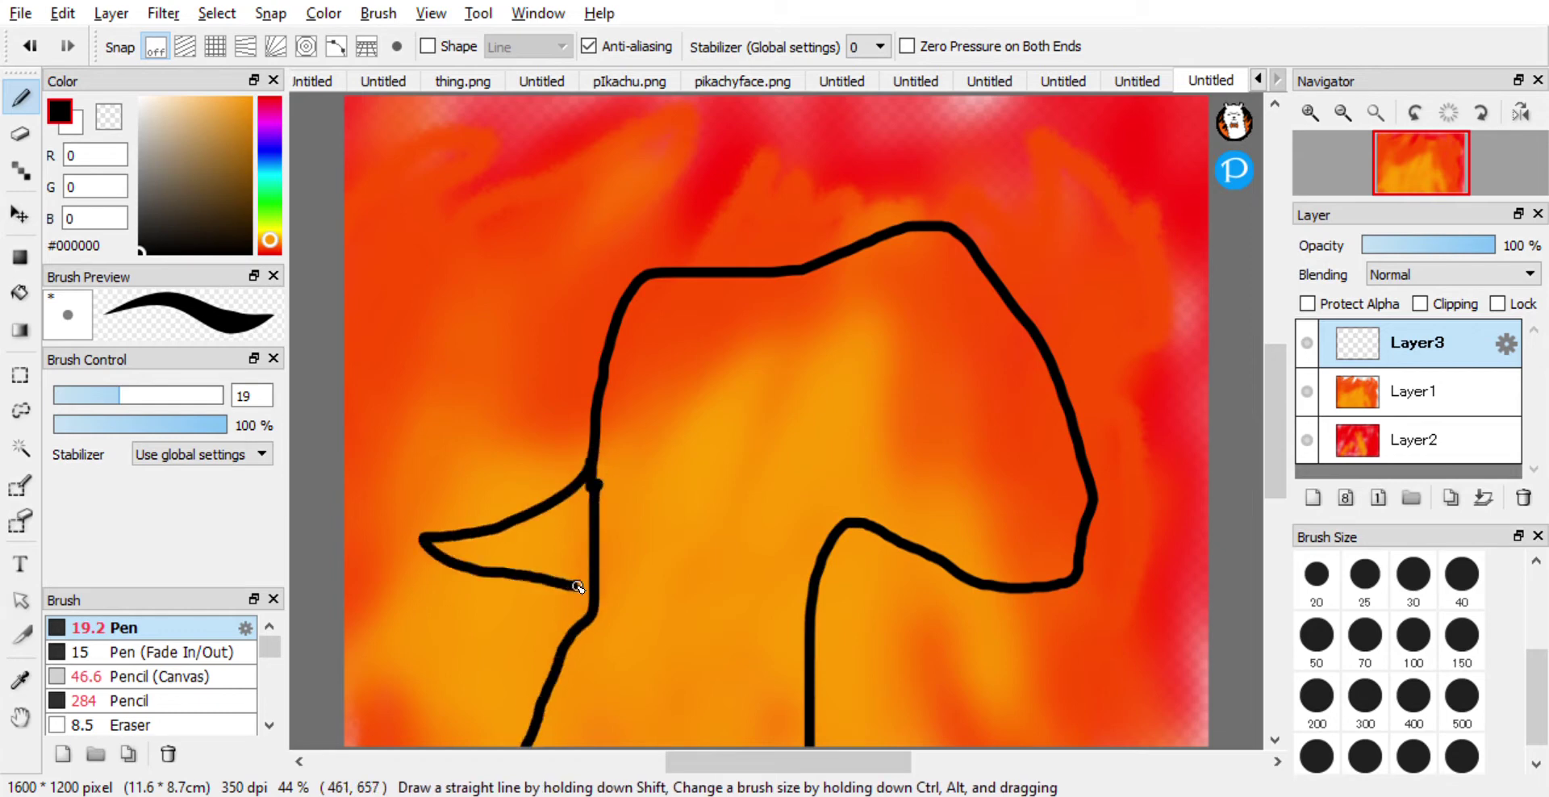
drag(576, 587, 601, 592)
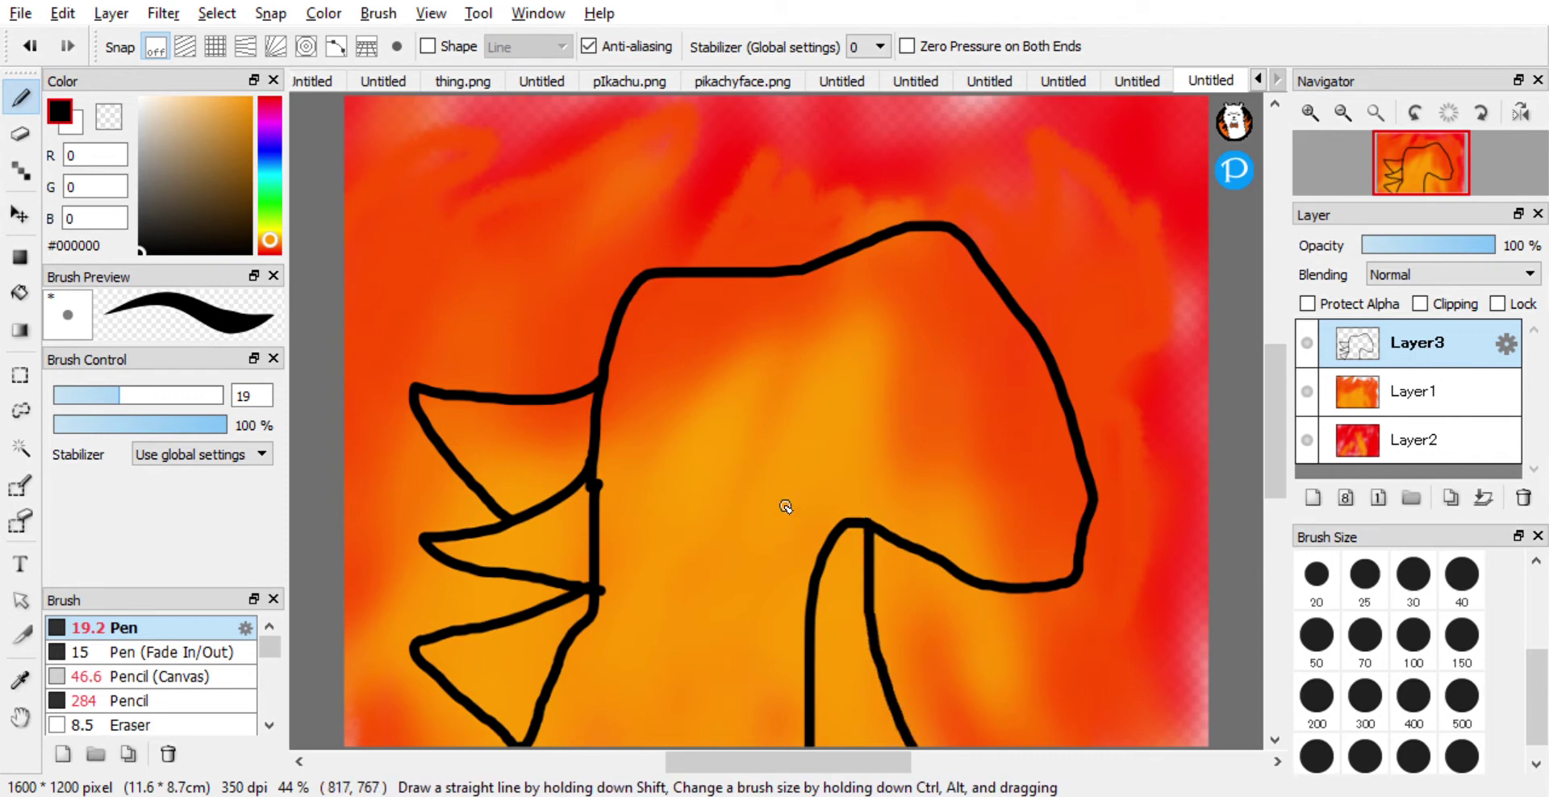
Erase the surplus line at the front of the neck with a resized Eraser and return to the Pen.
click(20, 133)
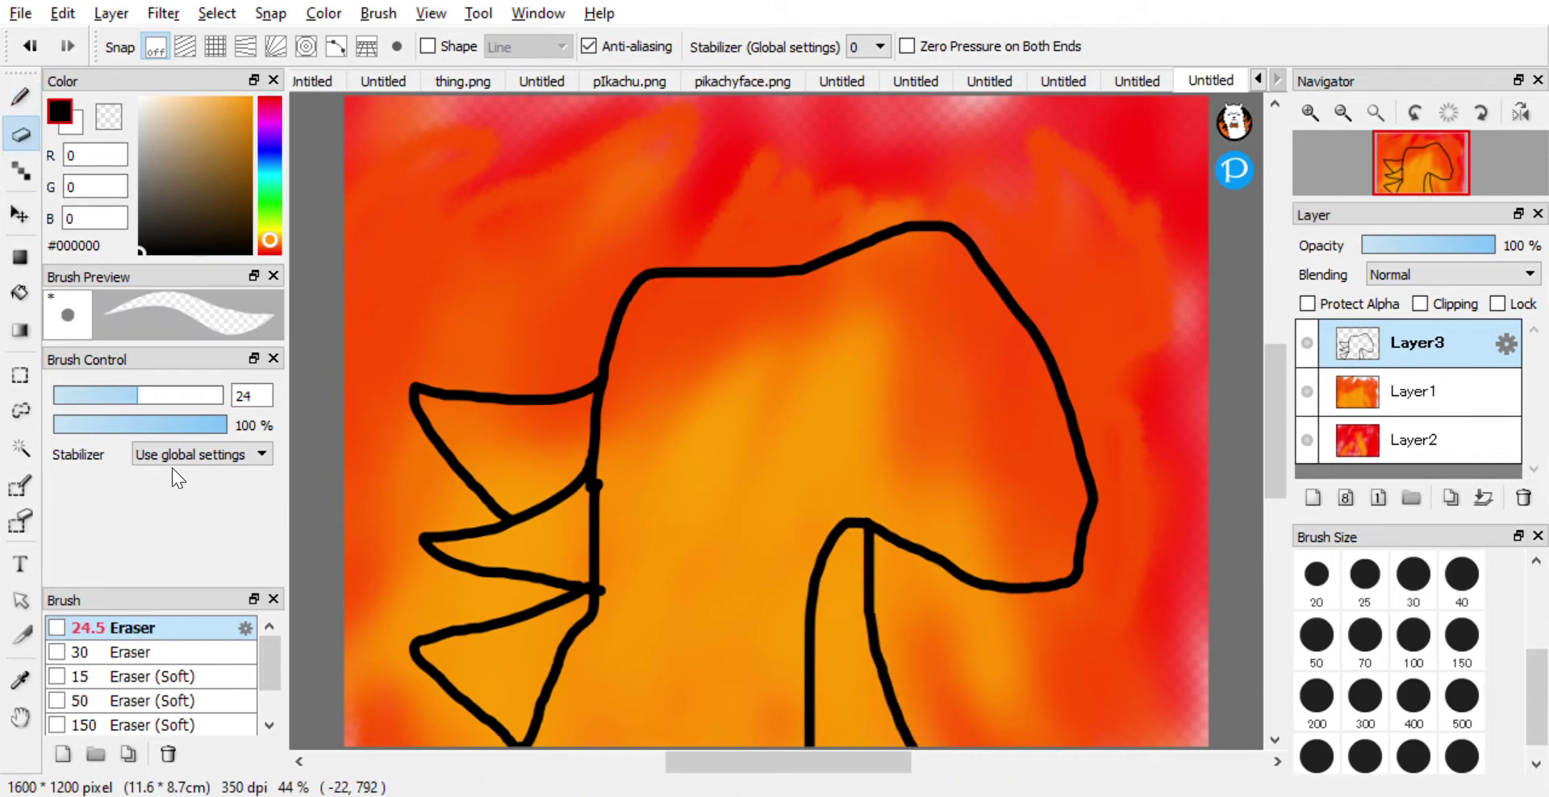
drag(167, 394, 215, 407)
mouse_move(843, 484)
mouse_down()
mouse_move(813, 542)
mouse_move(812, 786)
mouse_up()
click(20, 97)
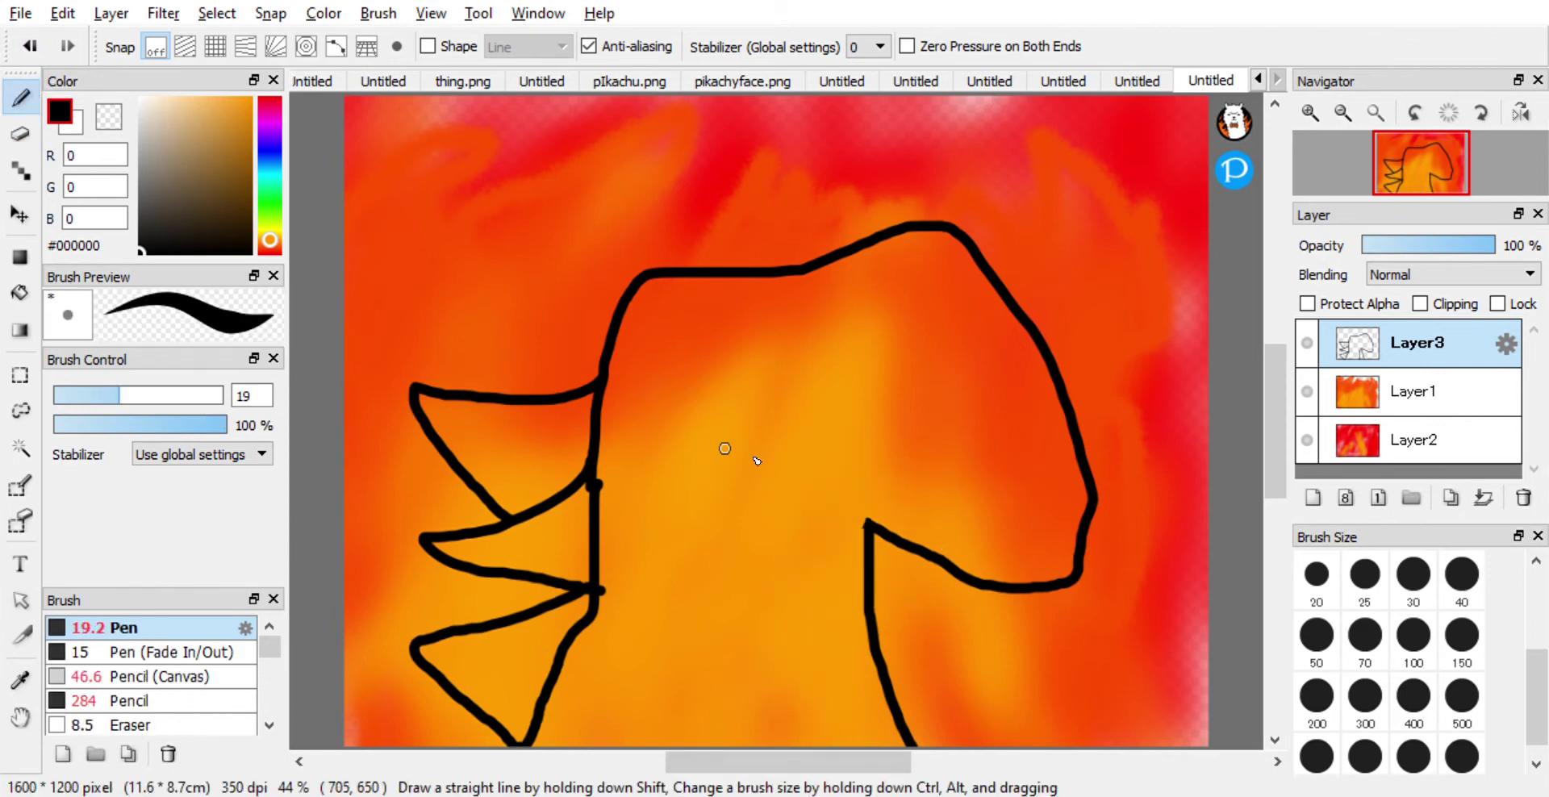
Draw a heavy brow, the eye beneath it and a short mouth line on the creature's face.
scroll(1054, 332, up, 1)
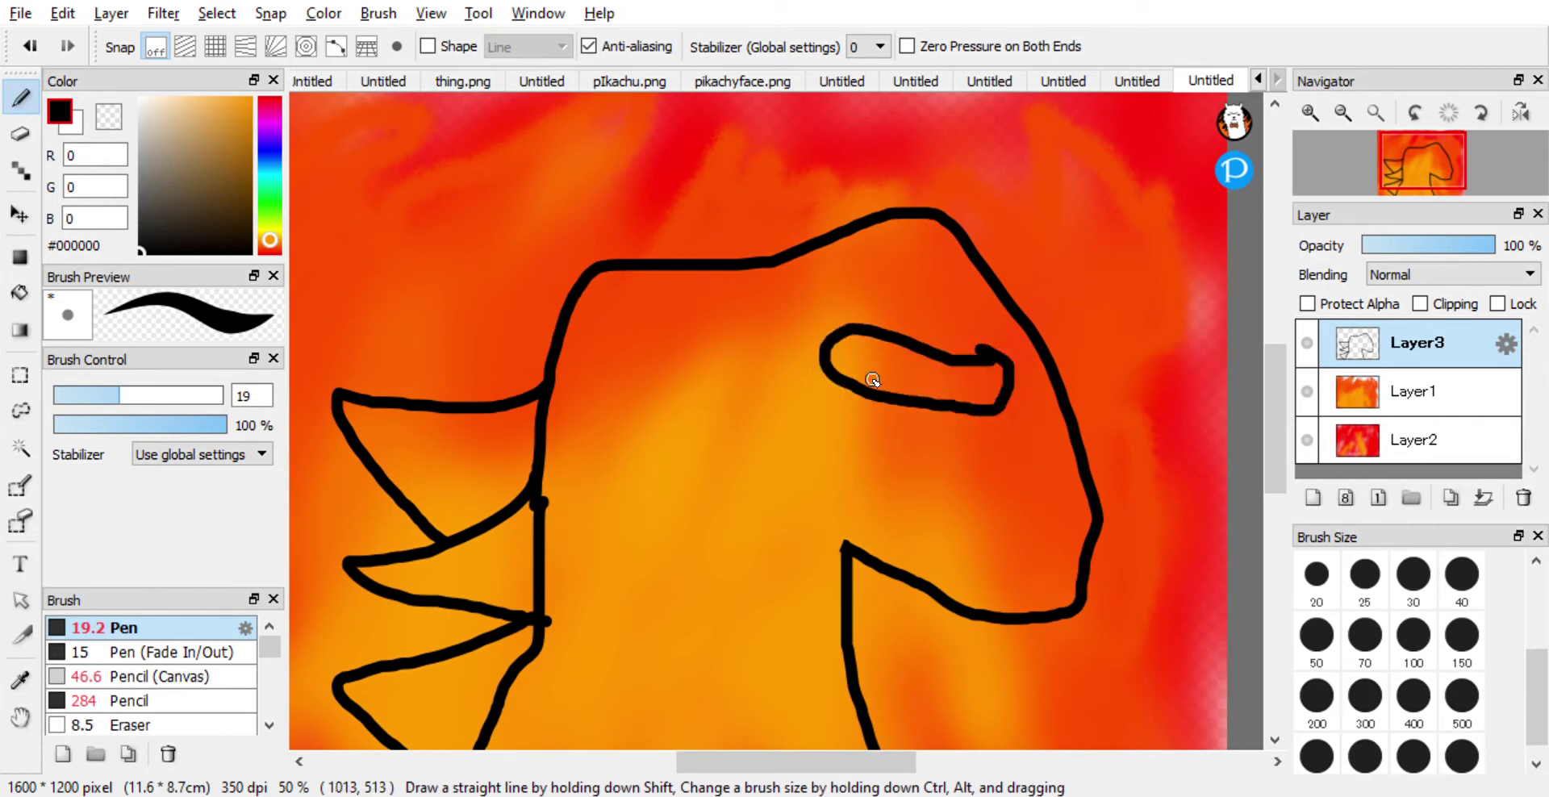
drag(857, 378, 859, 401)
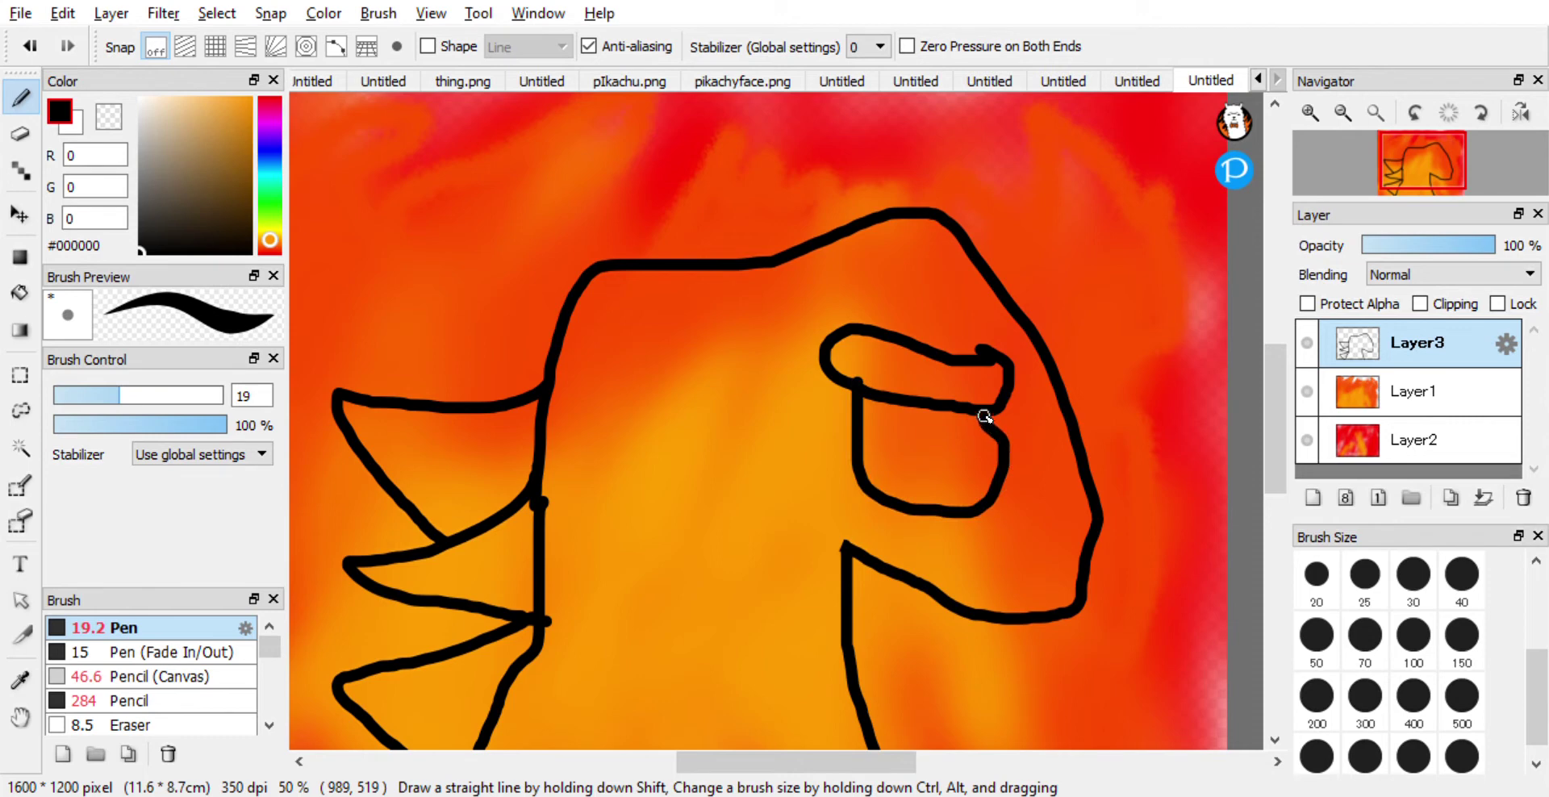
drag(984, 418, 997, 425)
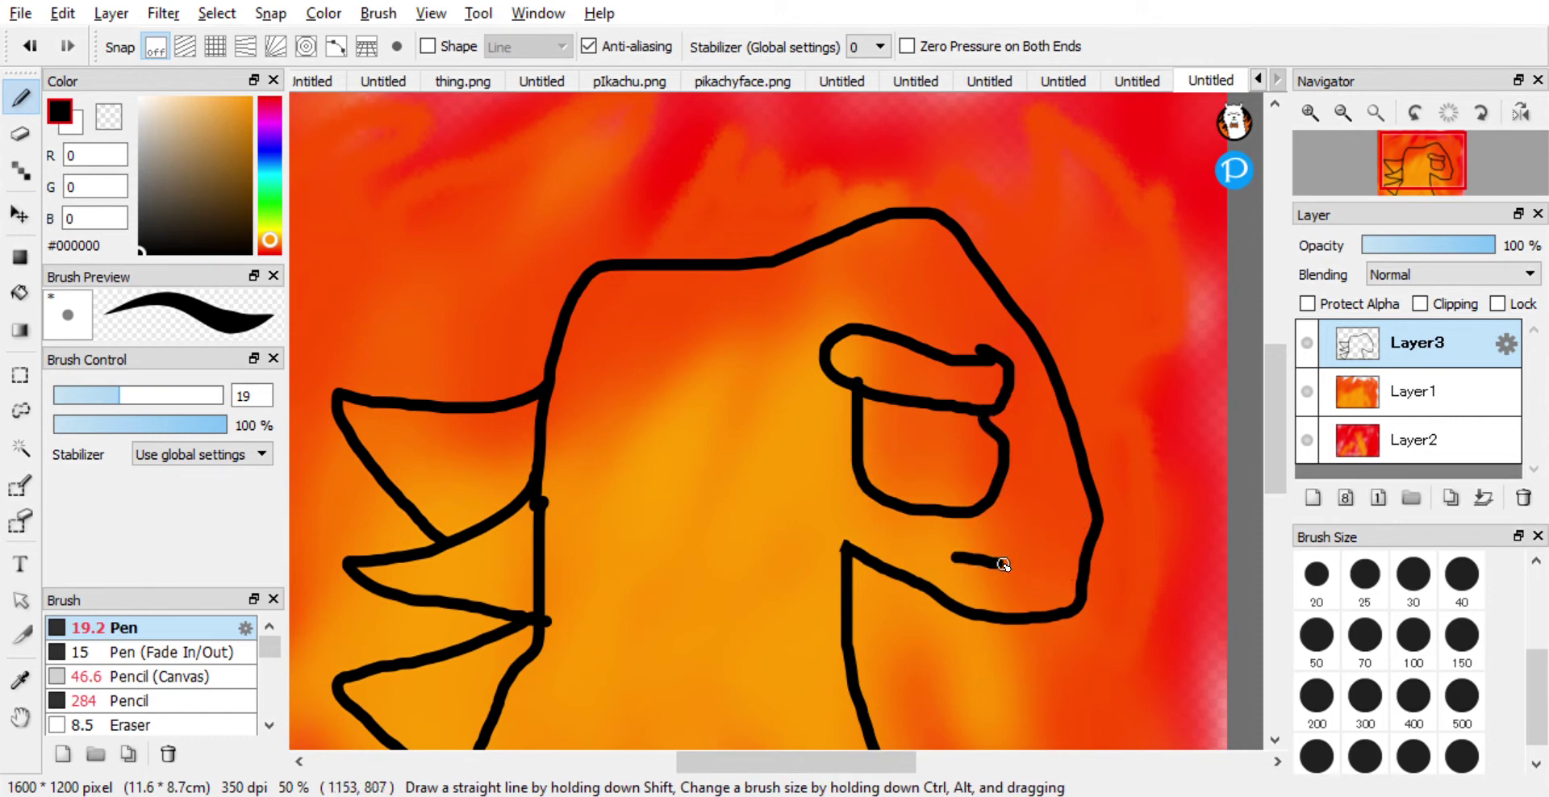
drag(1072, 577, 1077, 581)
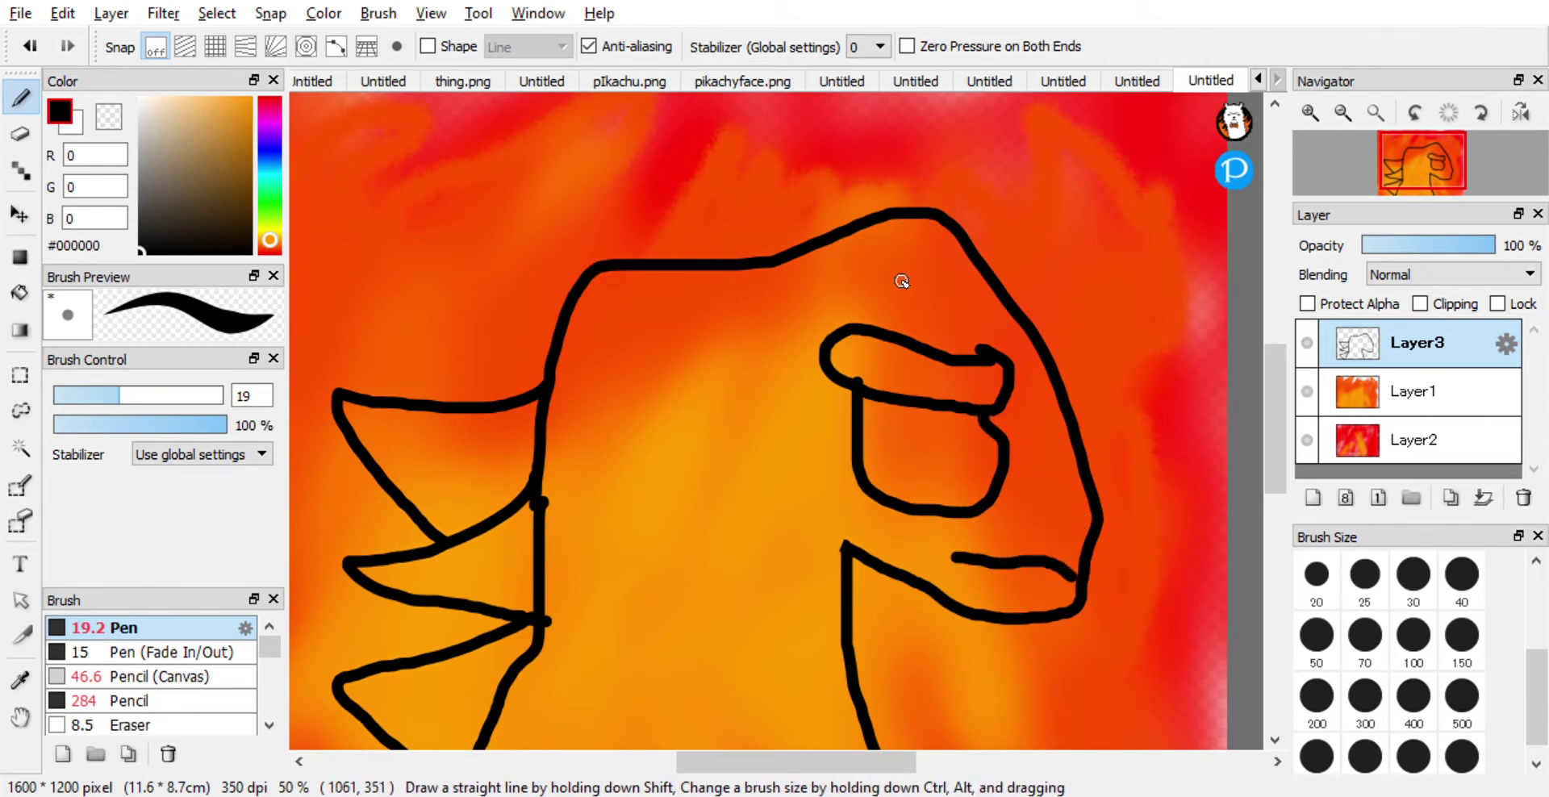
Draw a large curved horn at the back of the head and erase the head outline that crosses it.
mouse_move(803, 232)
mouse_down()
mouse_move(494, 280)
mouse_move(746, 391)
mouse_up()
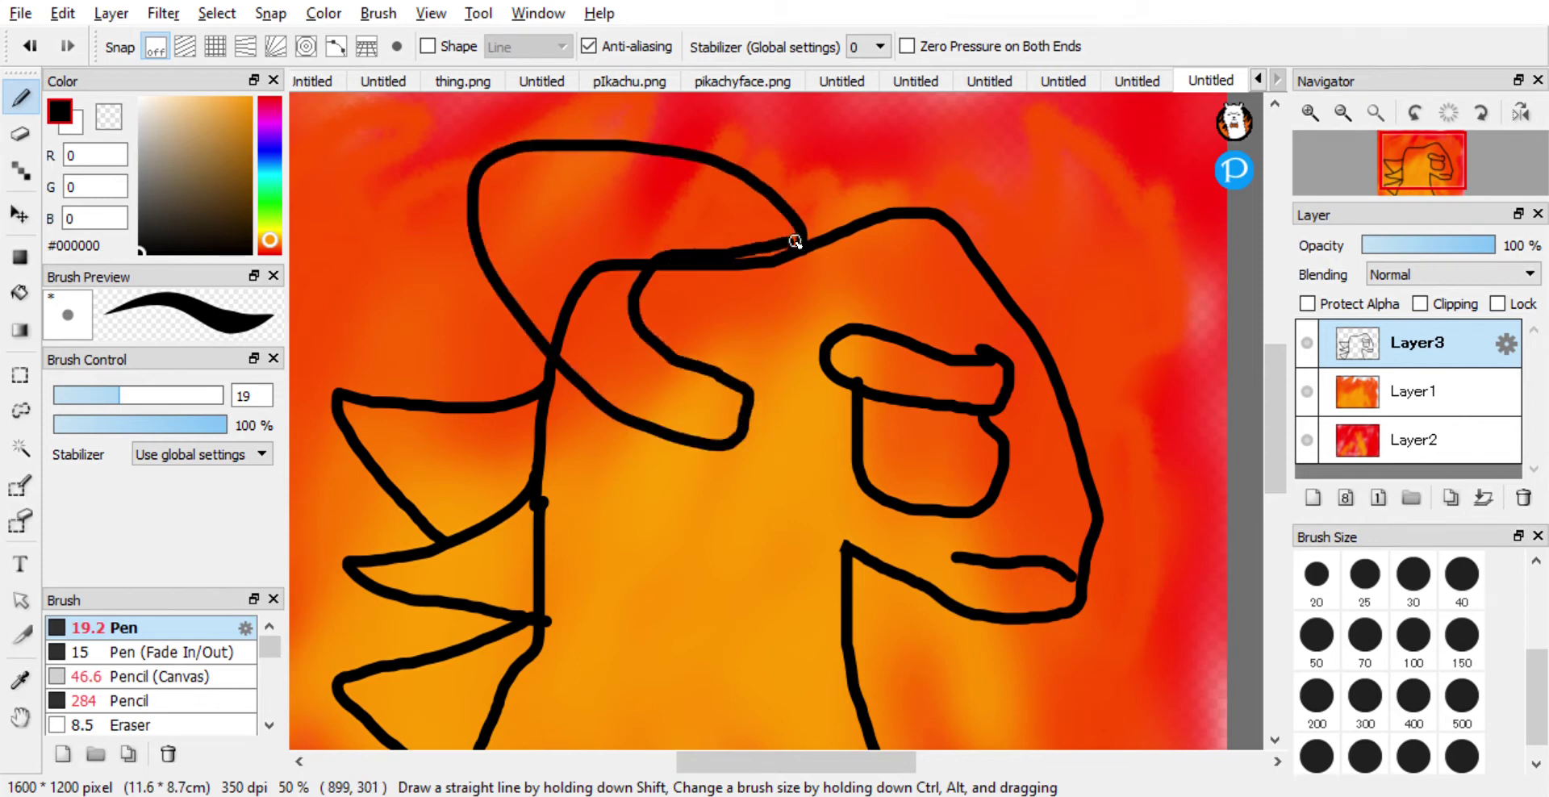
key(e)
drag(609, 253, 580, 319)
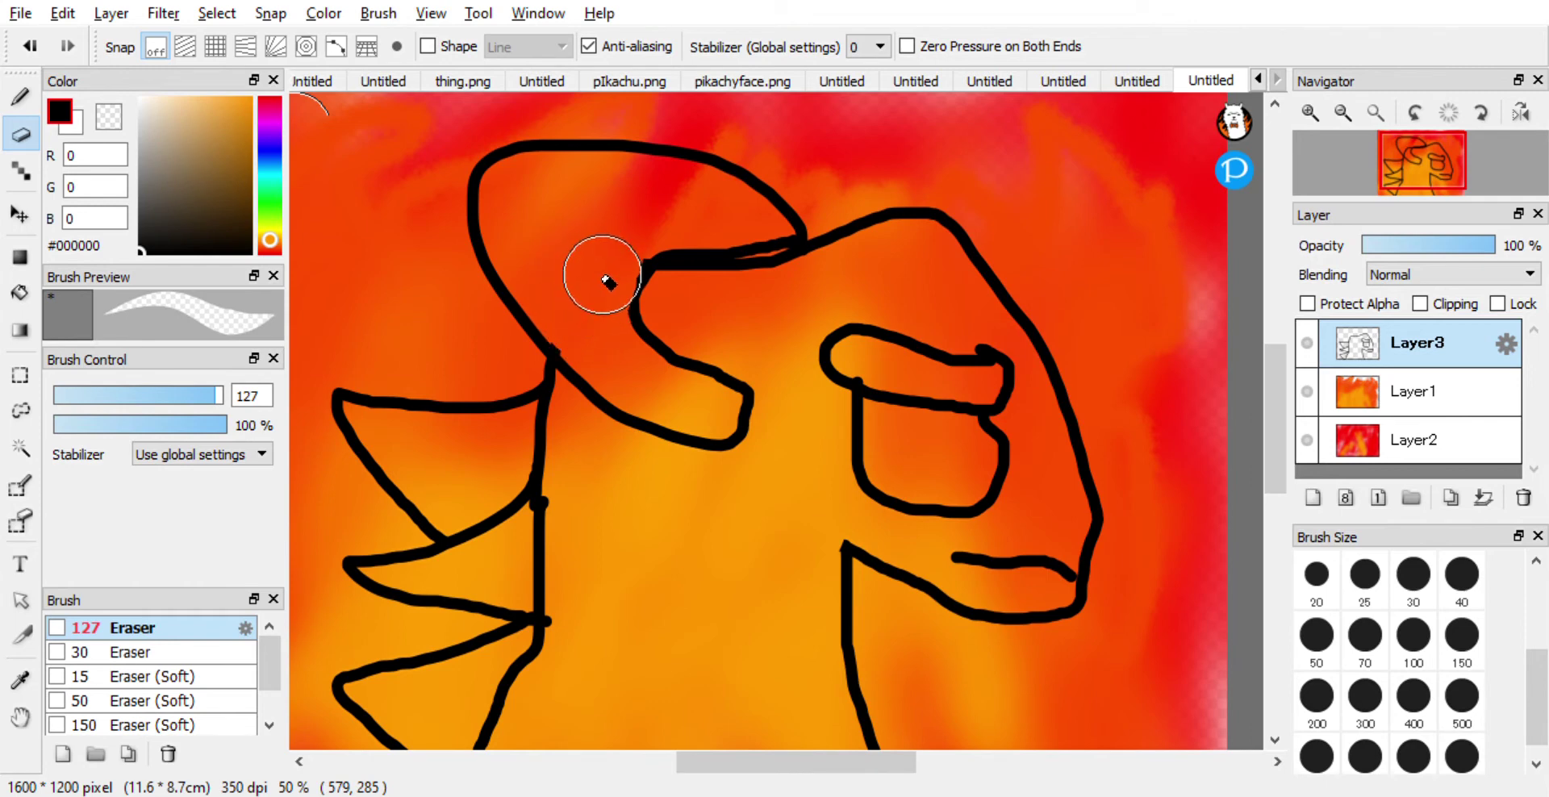
key(p)
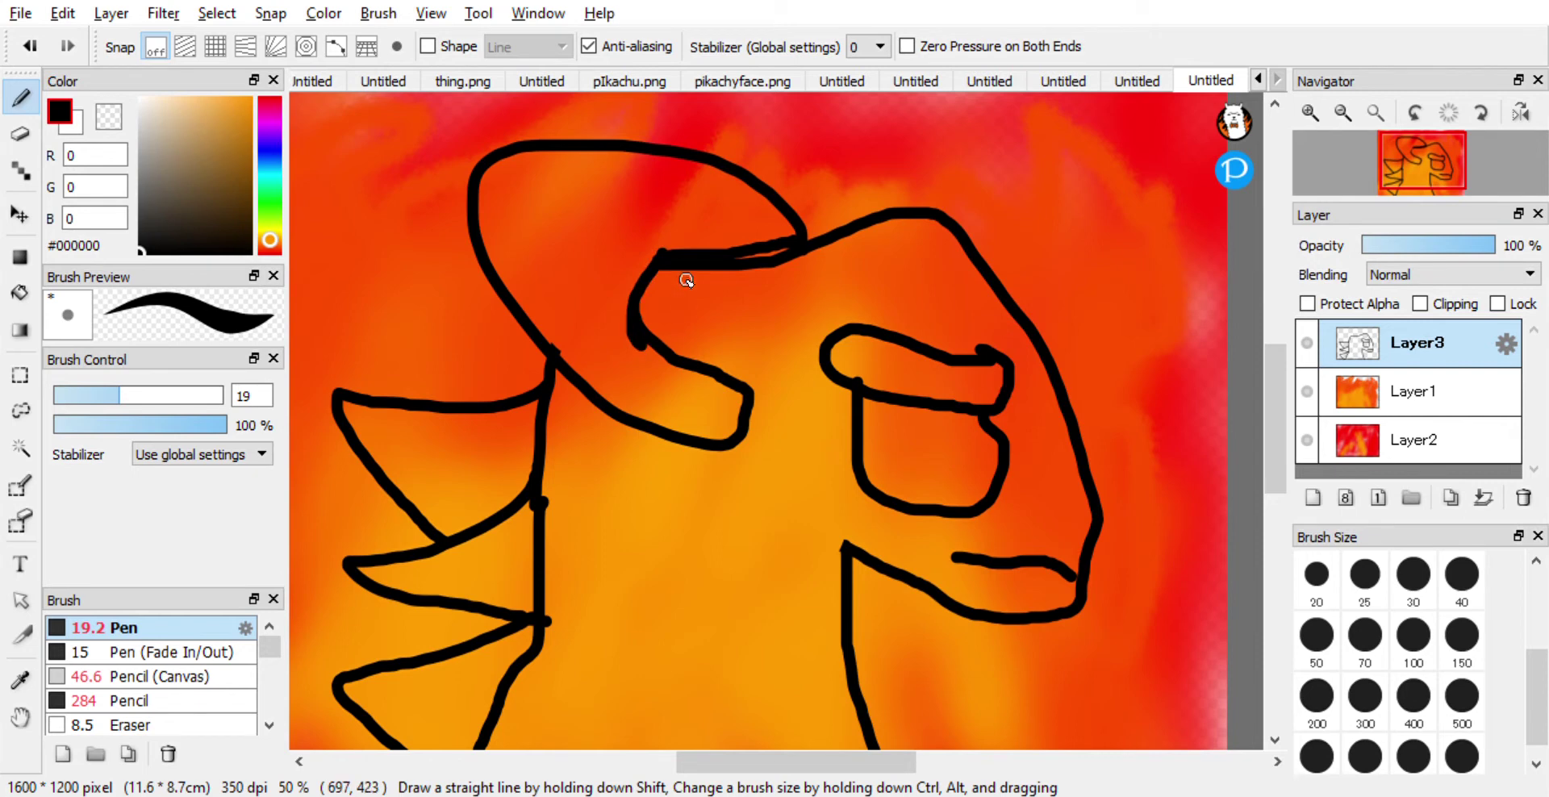
click(20, 134)
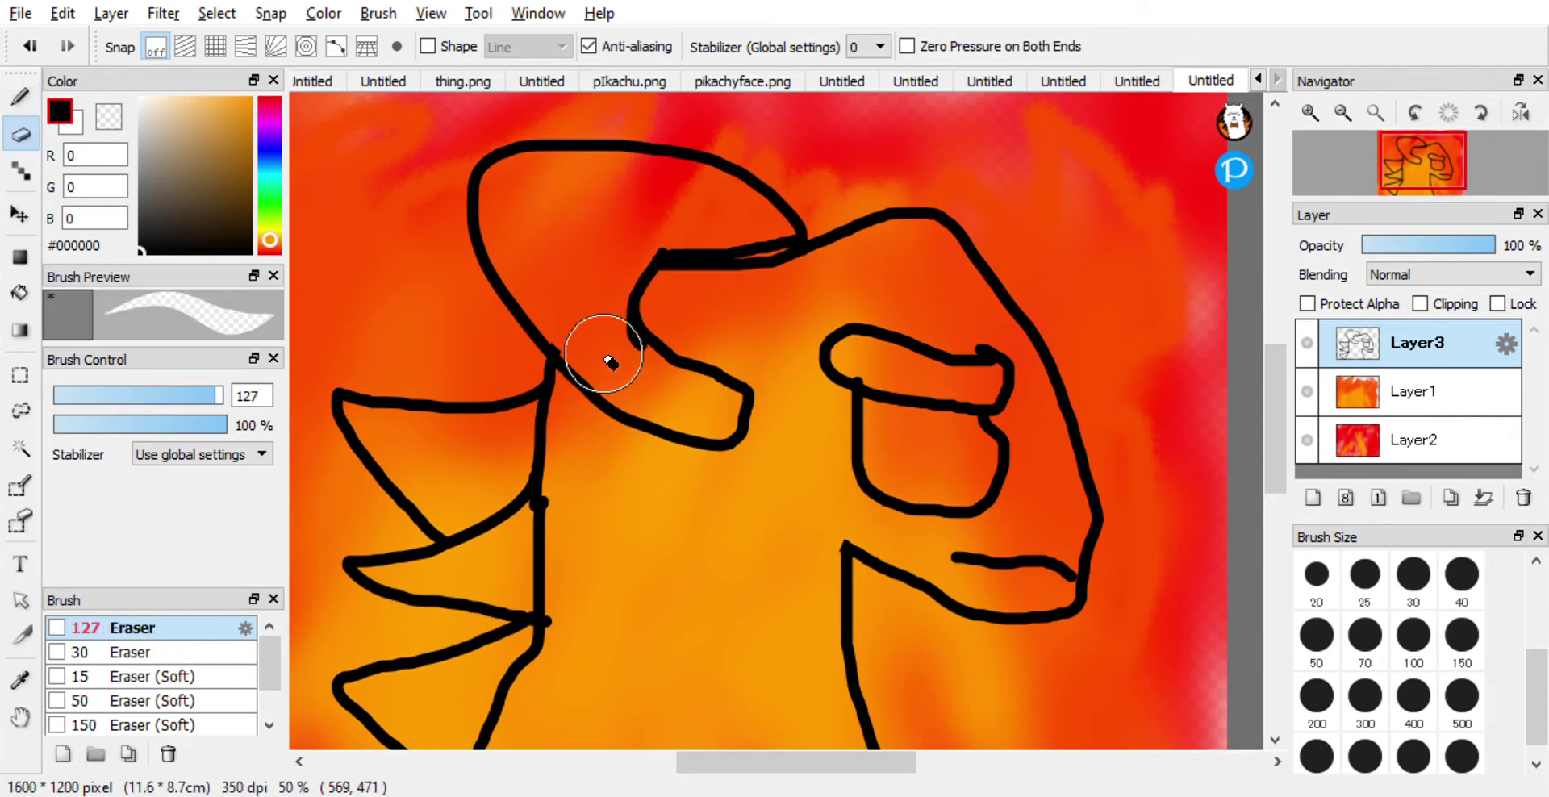
drag(613, 352, 558, 302)
click(21, 96)
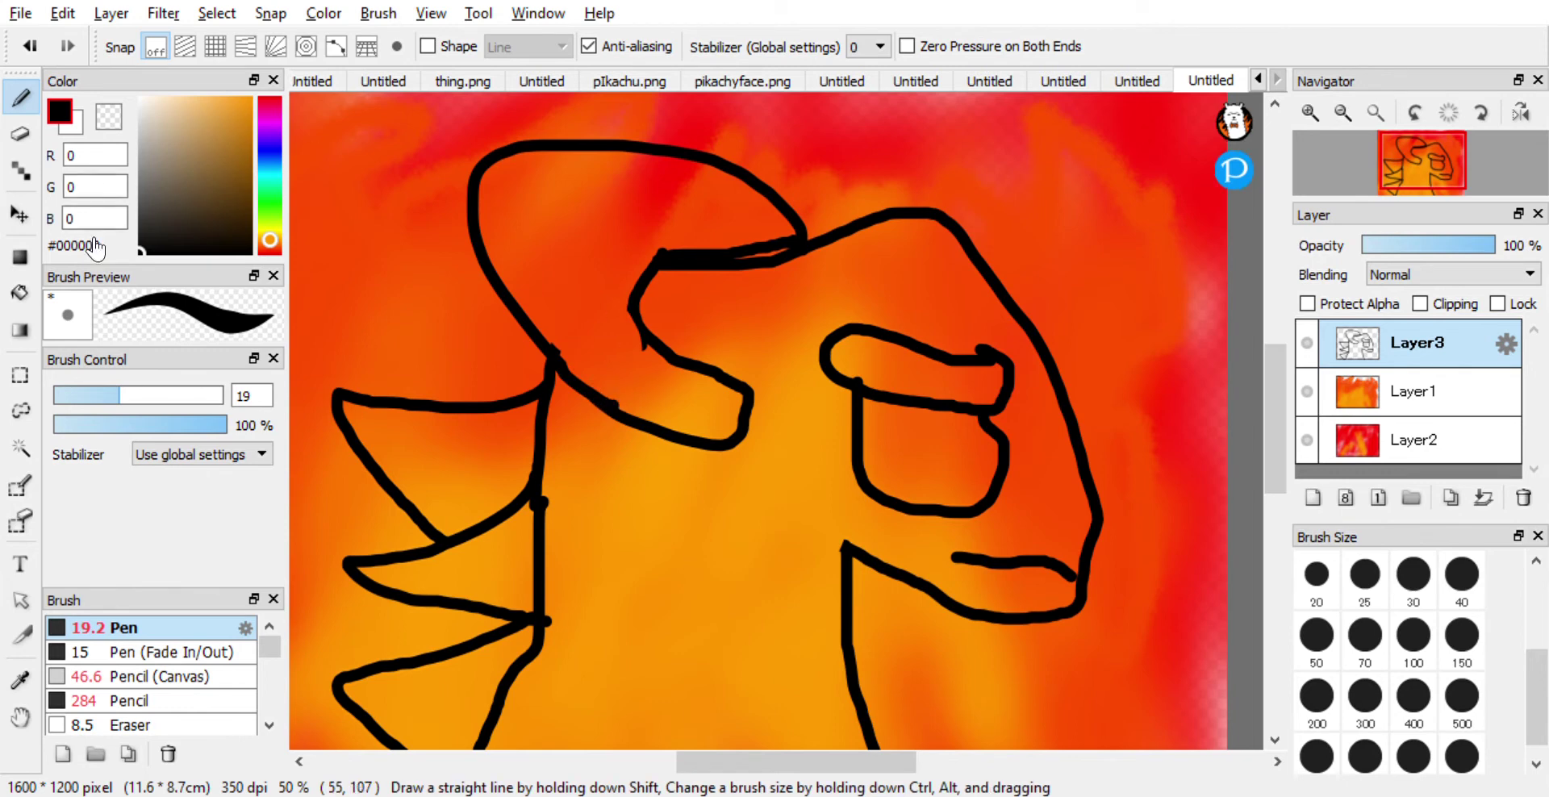
Clean up the doubled line at the horn's base with the Eraser at size 43.1 and the Pen at 13.5.
click(99, 397)
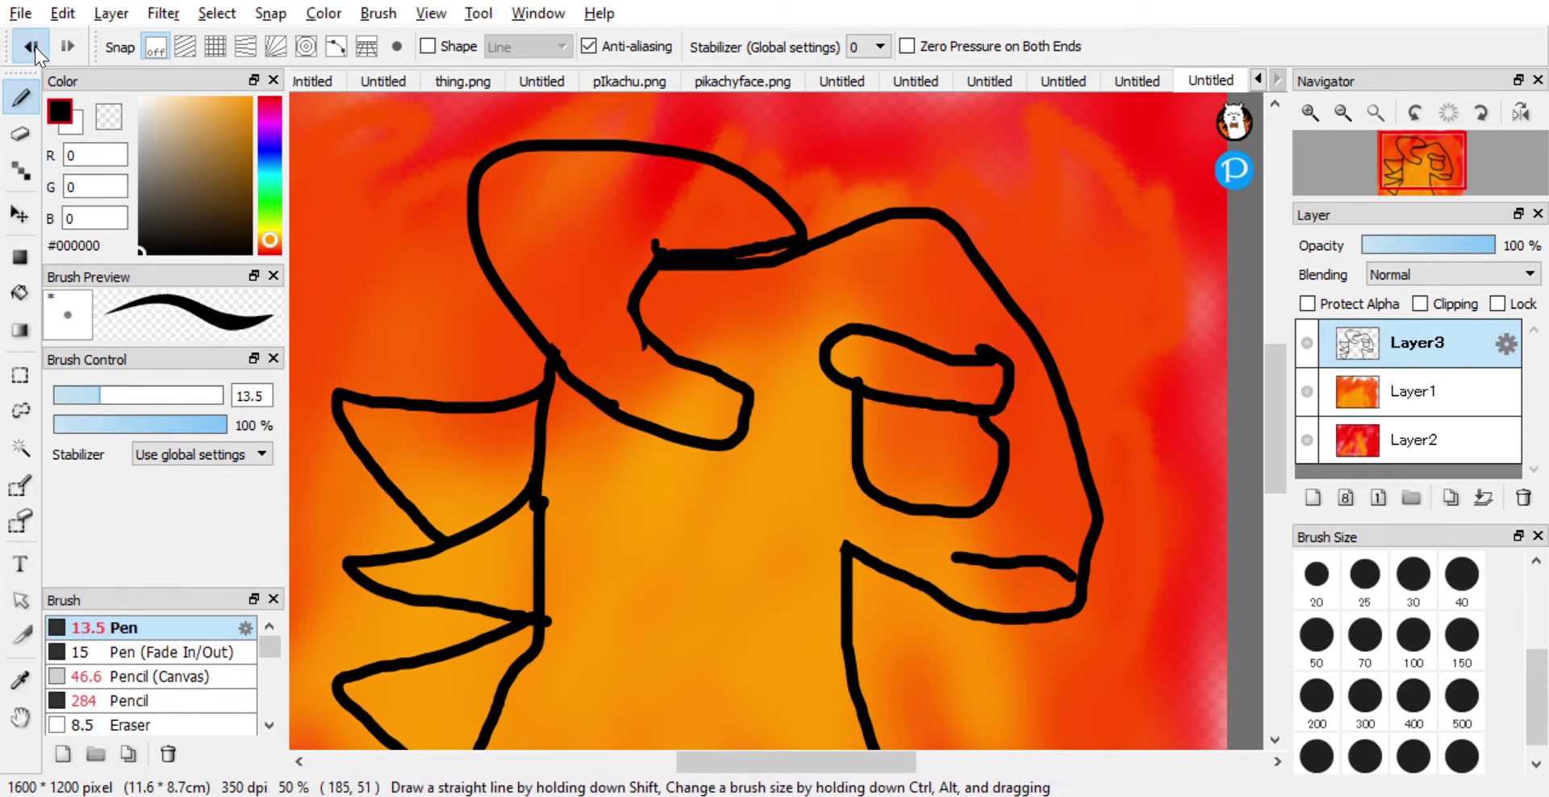
click(21, 137)
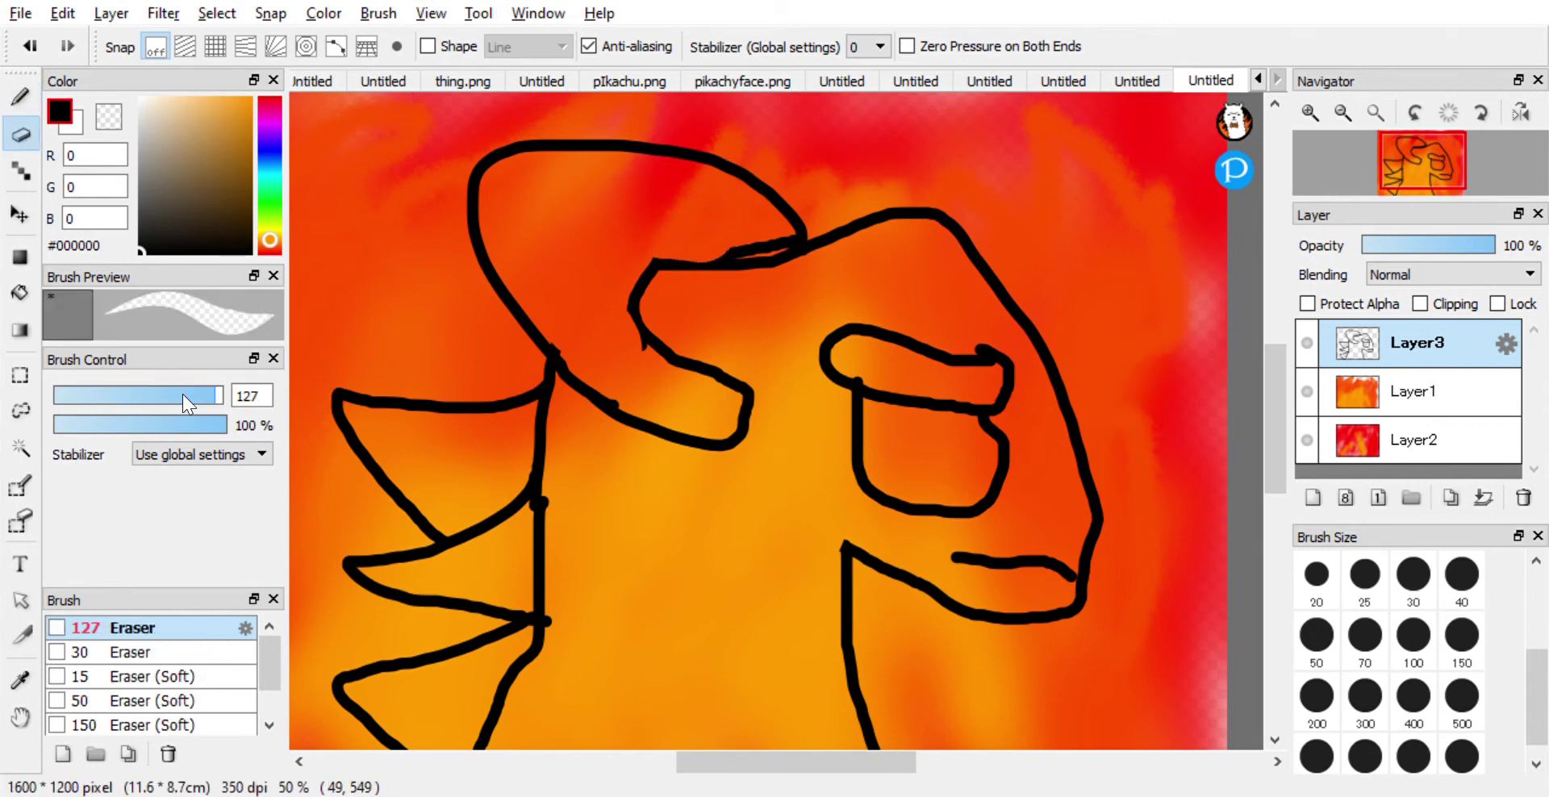
drag(183, 394, 168, 395)
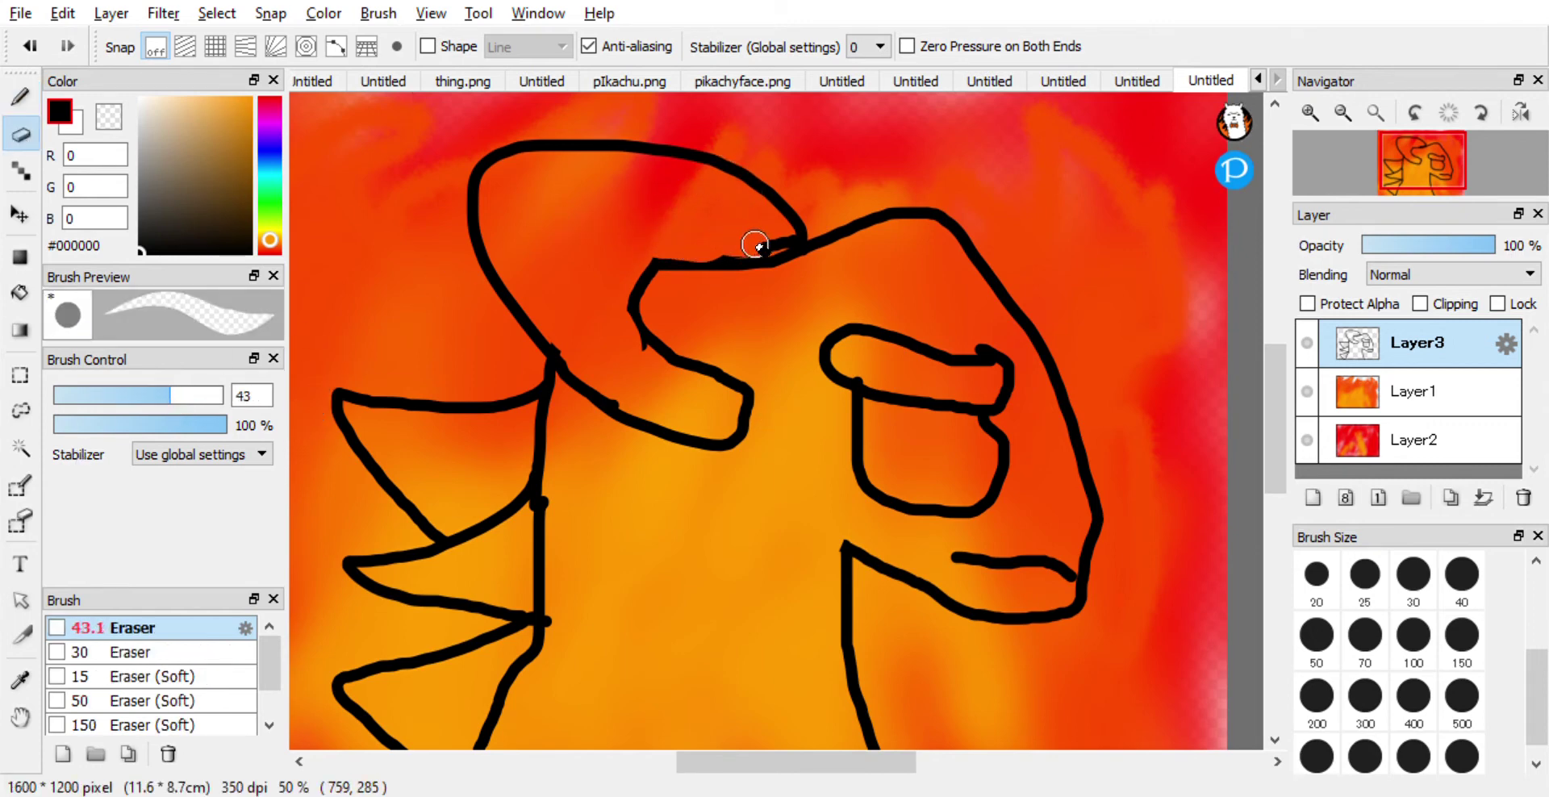
click(20, 97)
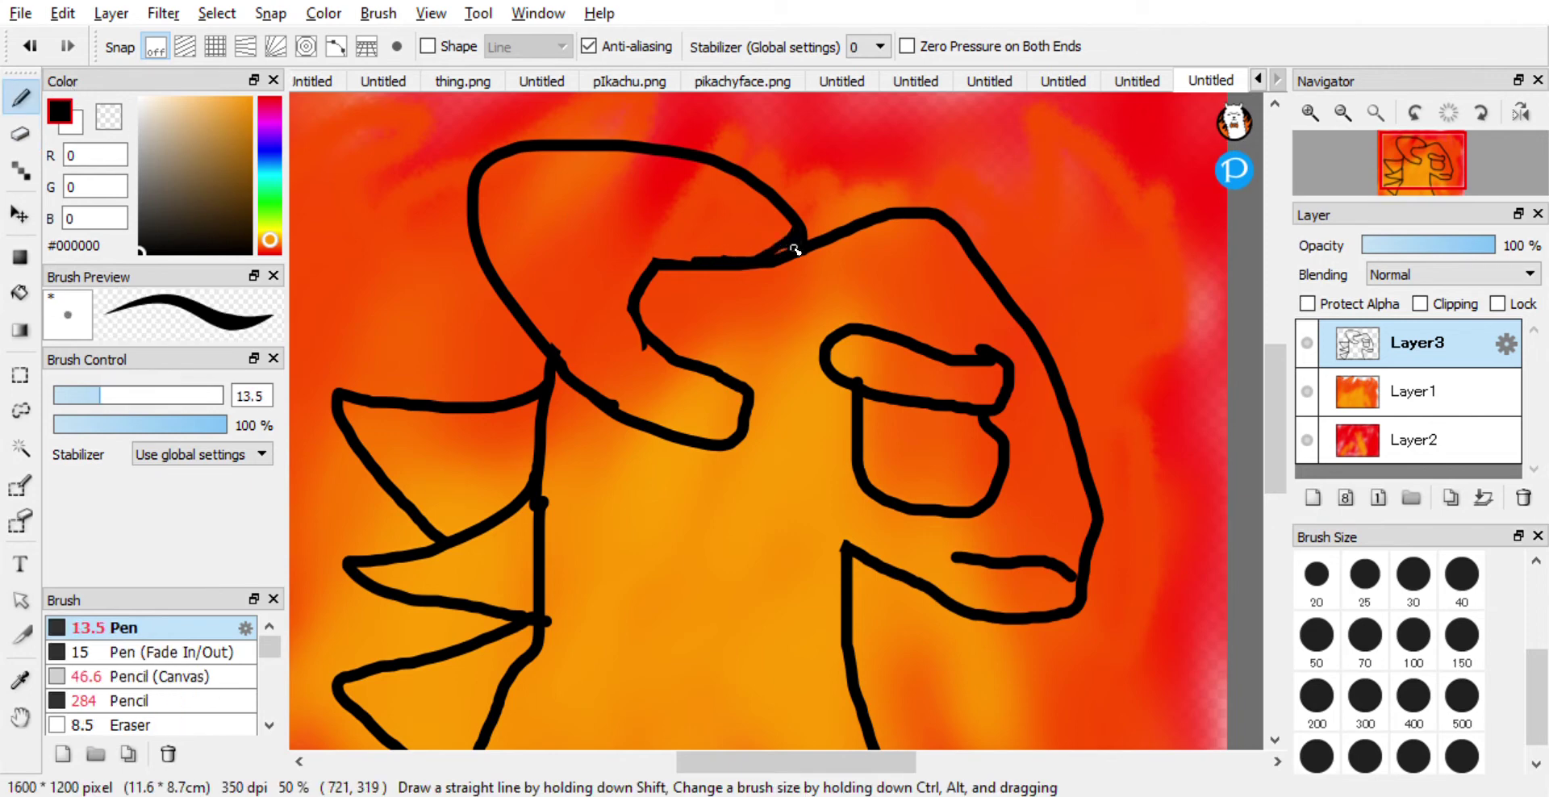
click(795, 251)
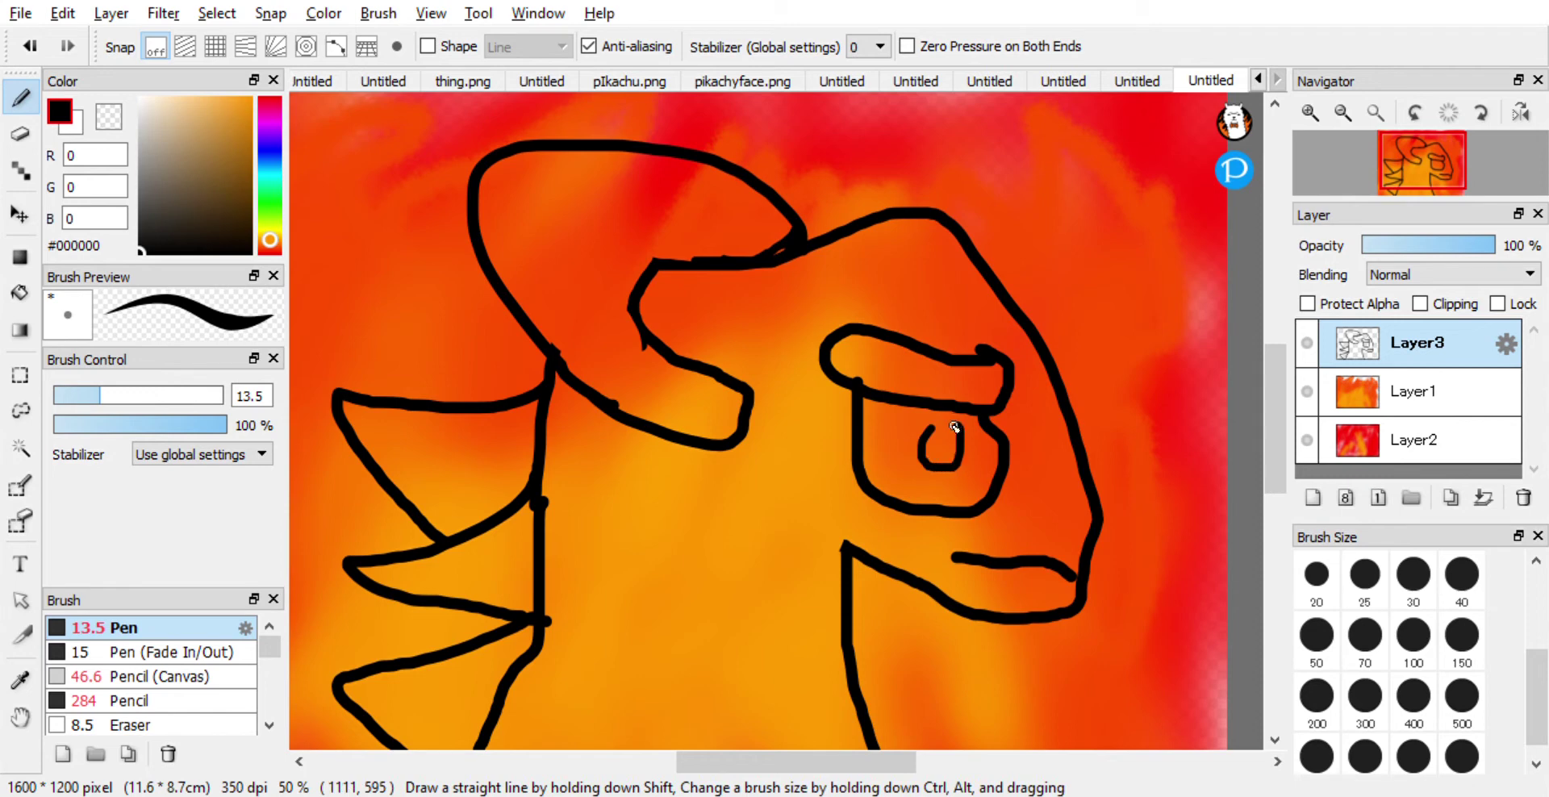
Fill the small pupil inside the eye with solid black using the Pen at size 45.9.
scroll(979, 434, up, 2)
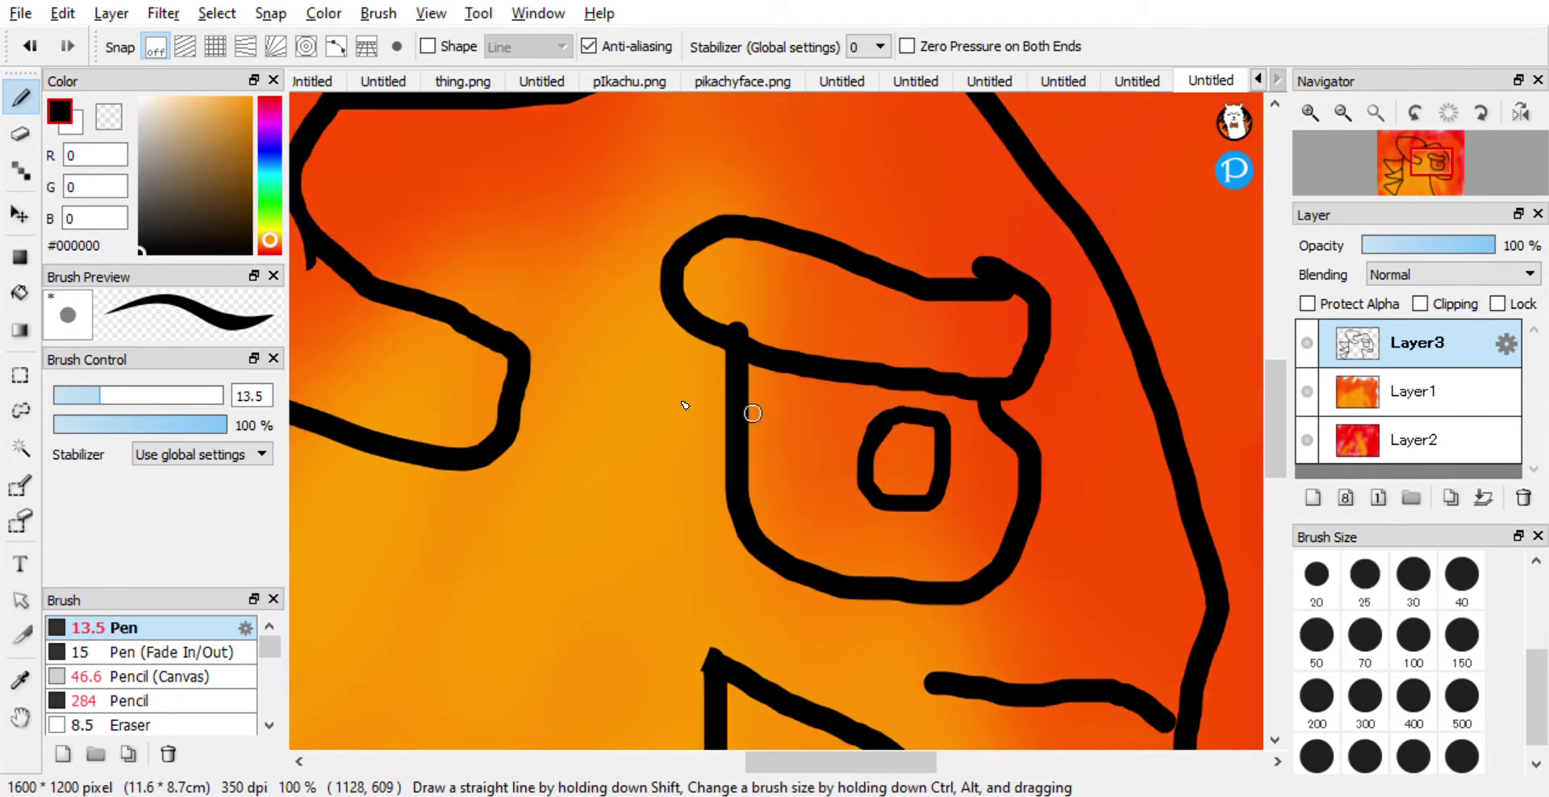
drag(134, 392, 174, 394)
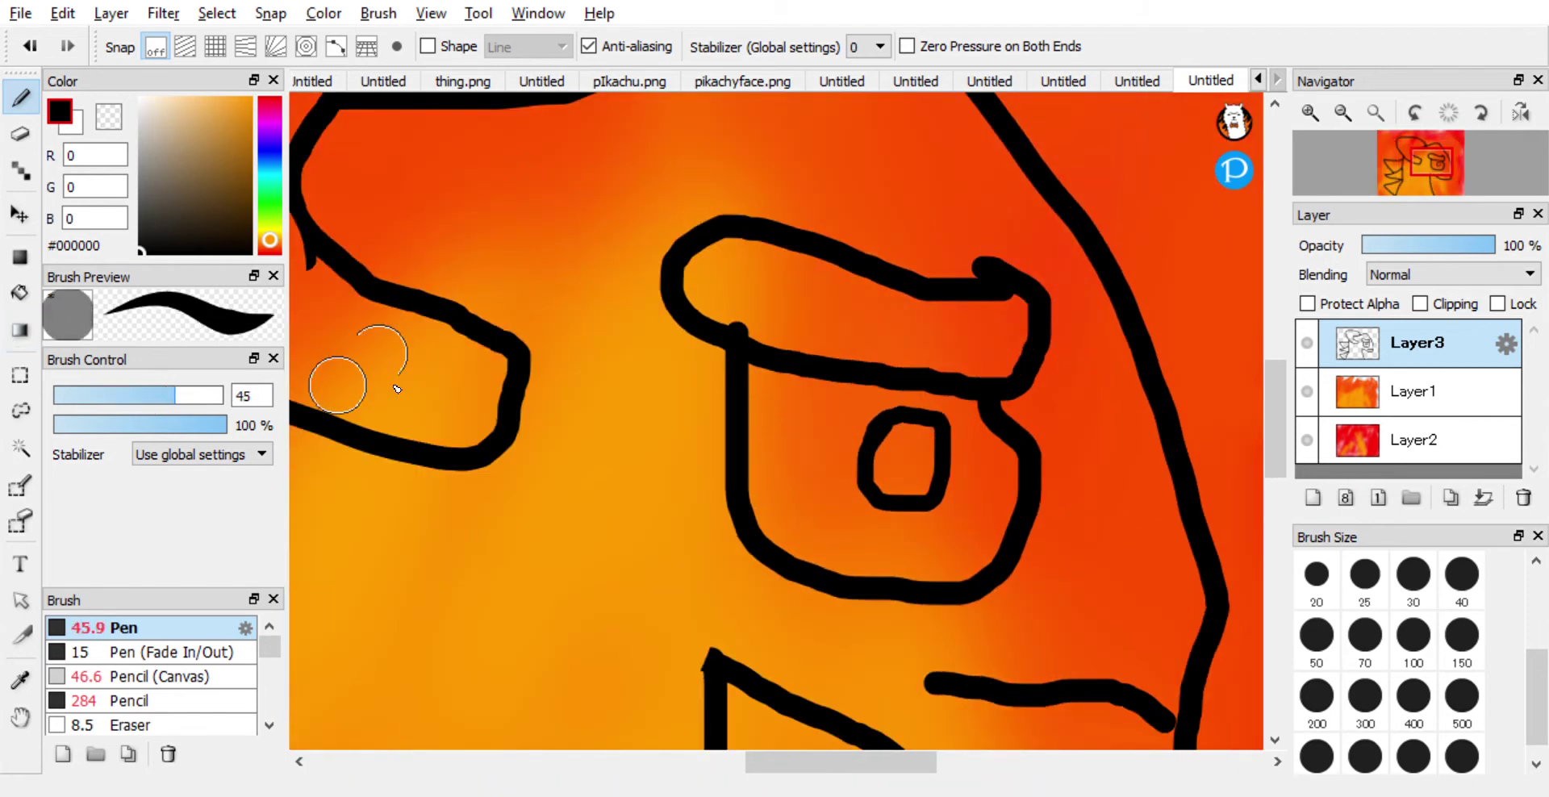
click(912, 460)
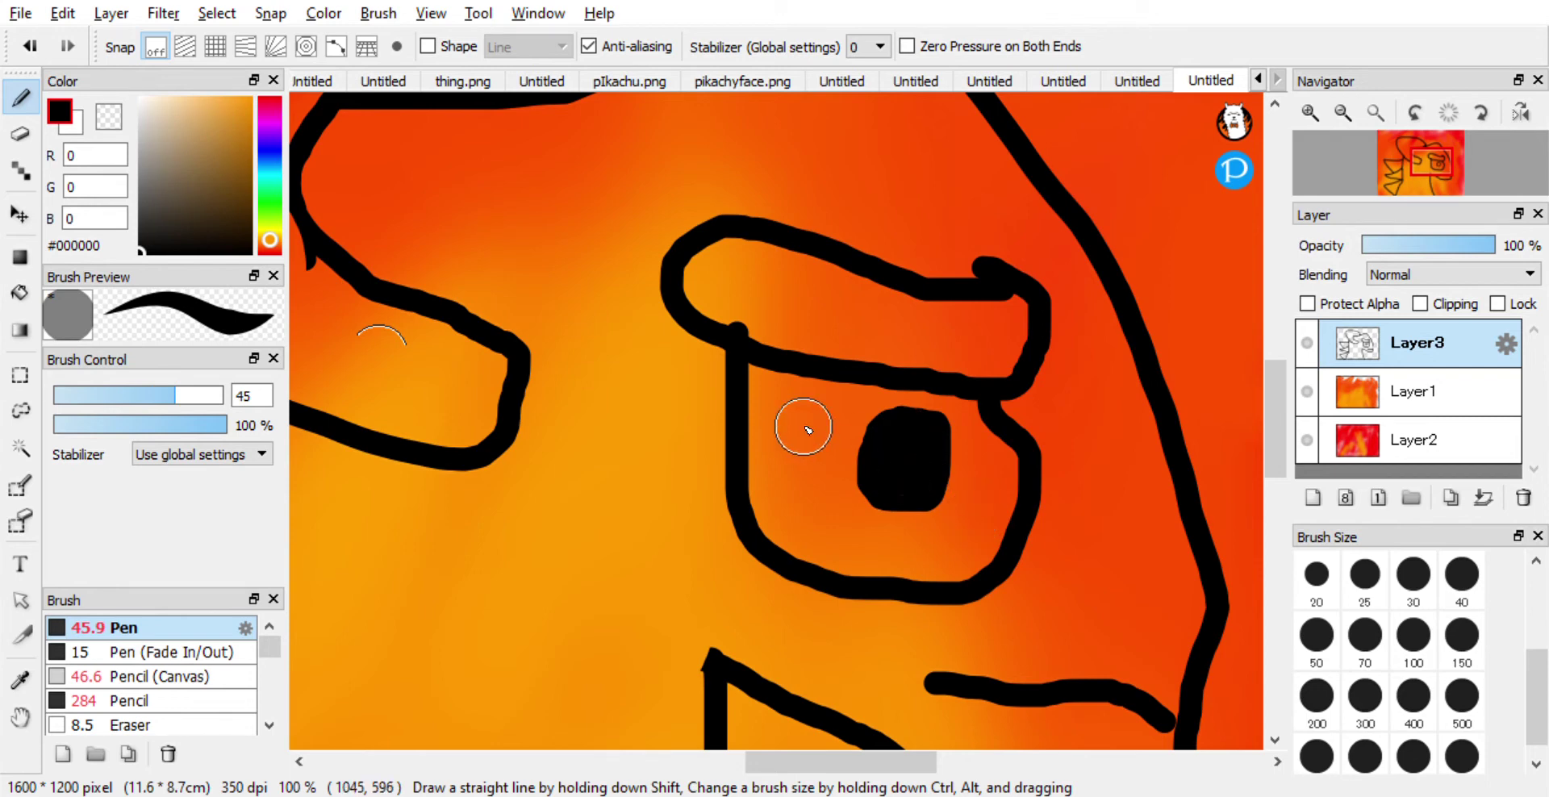
scroll(807, 431, down, 3)
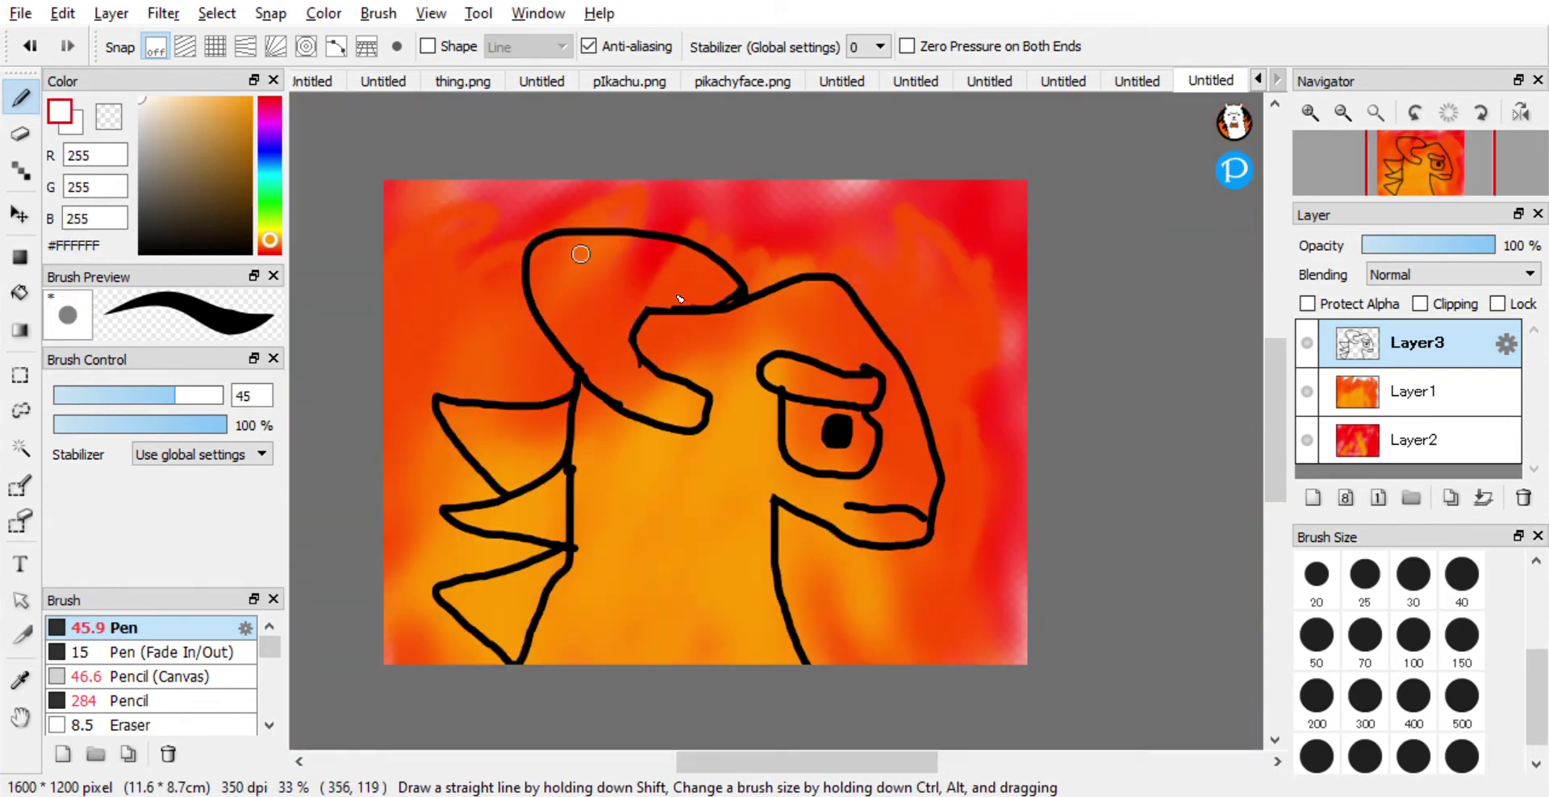
Add a new layer directly beneath the line art layer and paint the eye white (#FFFFFF) around the pupil.
scroll(936, 426, up, 2)
scroll(1022, 491, up, 2)
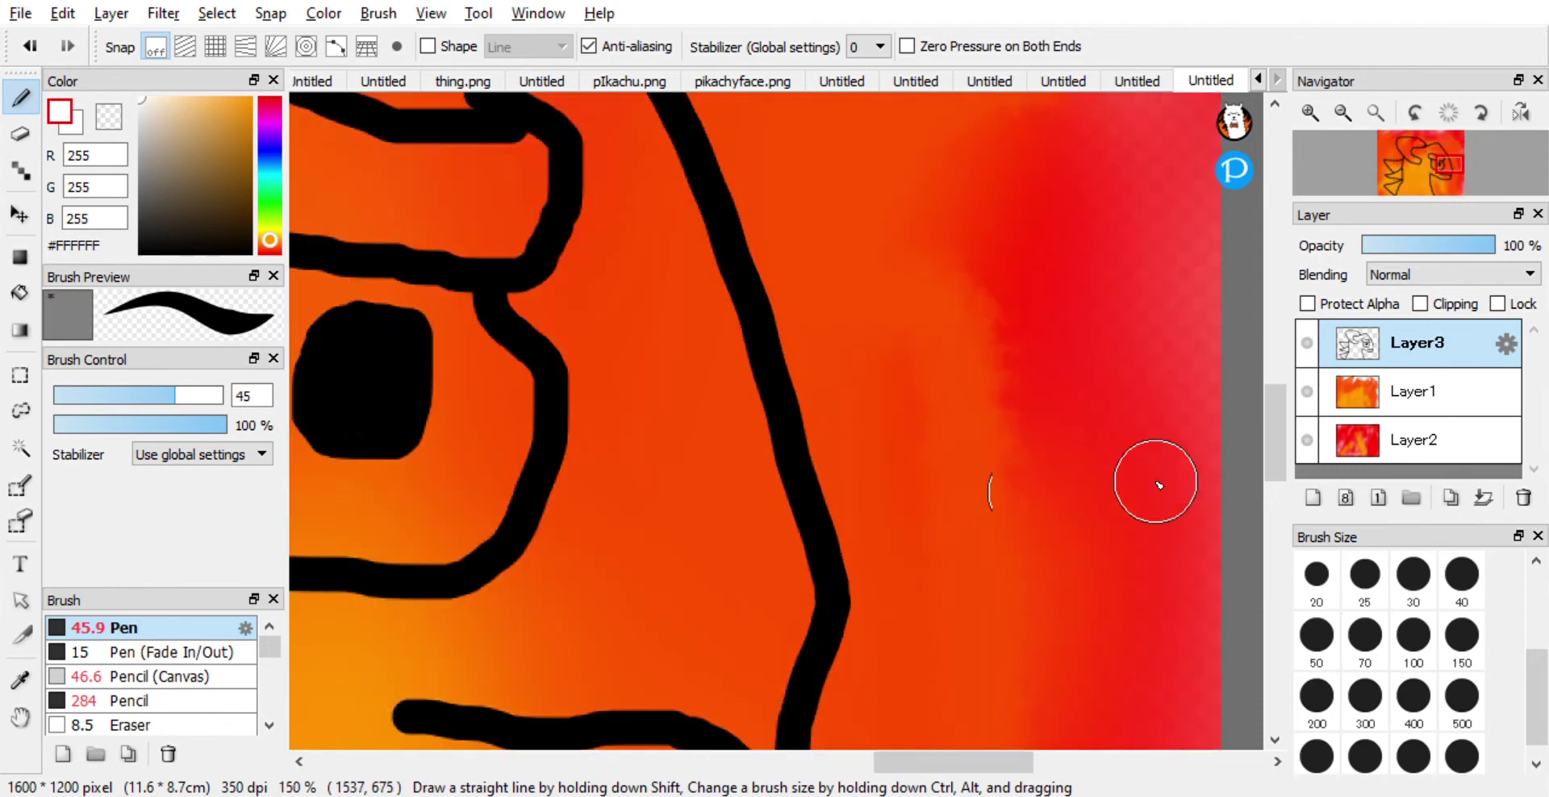
click(1306, 500)
drag(1375, 385, 1376, 397)
mouse_move(335, 346)
mouse_down()
mouse_move(445, 439)
mouse_move(450, 346)
mouse_move(510, 401)
mouse_move(493, 490)
mouse_move(454, 524)
mouse_move(370, 529)
mouse_move(441, 493)
mouse_move(415, 511)
mouse_up()
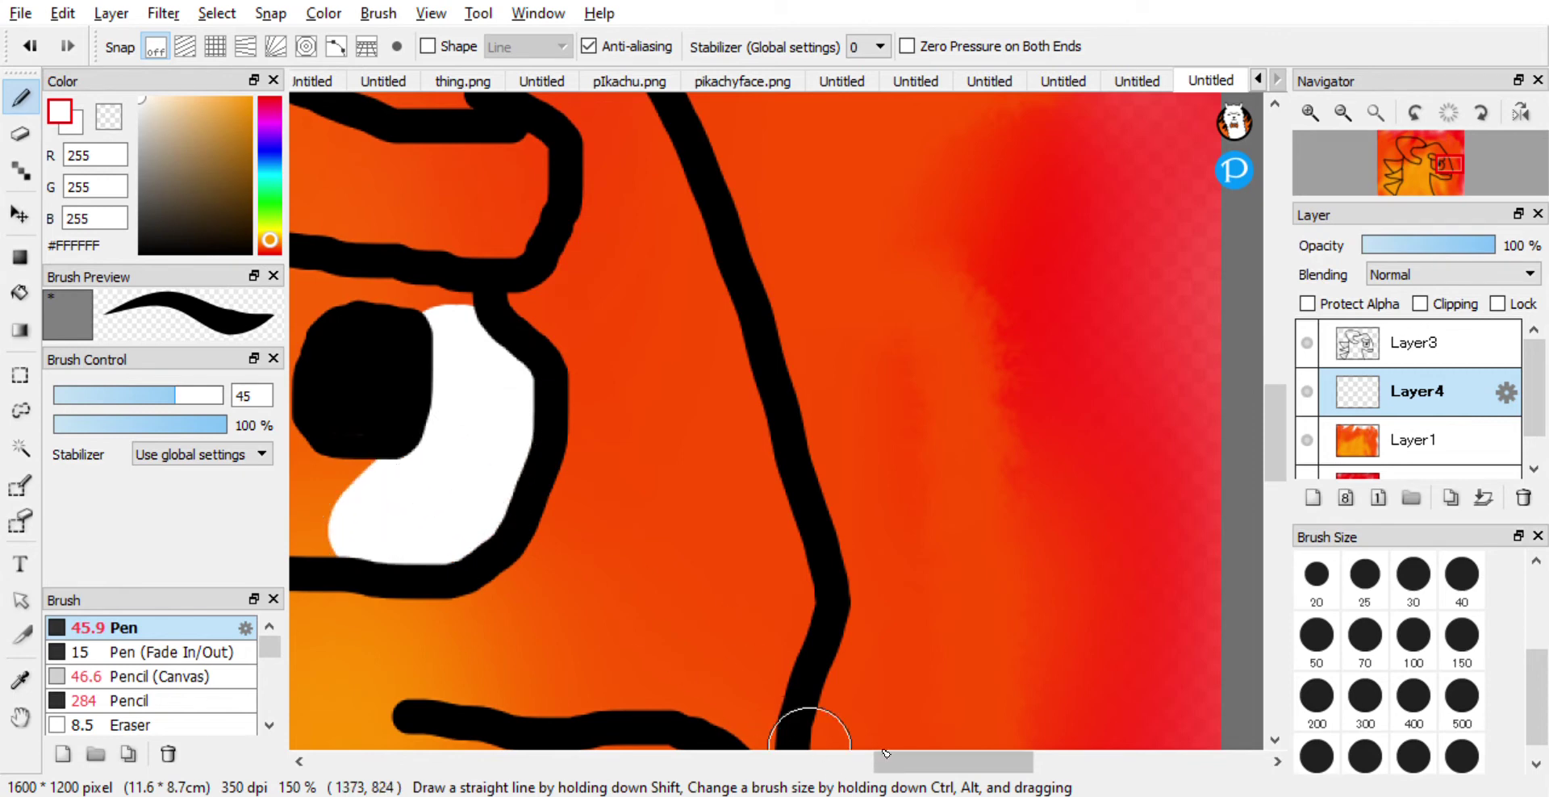
drag(917, 757, 862, 758)
drag(792, 650, 785, 650)
mouse_move(504, 287)
mouse_down()
mouse_move(569, 302)
mouse_move(762, 315)
mouse_move(766, 391)
mouse_move(786, 313)
mouse_move(755, 433)
mouse_move(695, 494)
mouse_move(589, 501)
mouse_move(507, 381)
mouse_move(493, 325)
mouse_move(618, 461)
mouse_move(566, 332)
mouse_move(669, 441)
mouse_move(677, 507)
mouse_move(617, 527)
mouse_move(519, 424)
mouse_move(496, 426)
mouse_move(533, 483)
mouse_move(588, 512)
mouse_up()
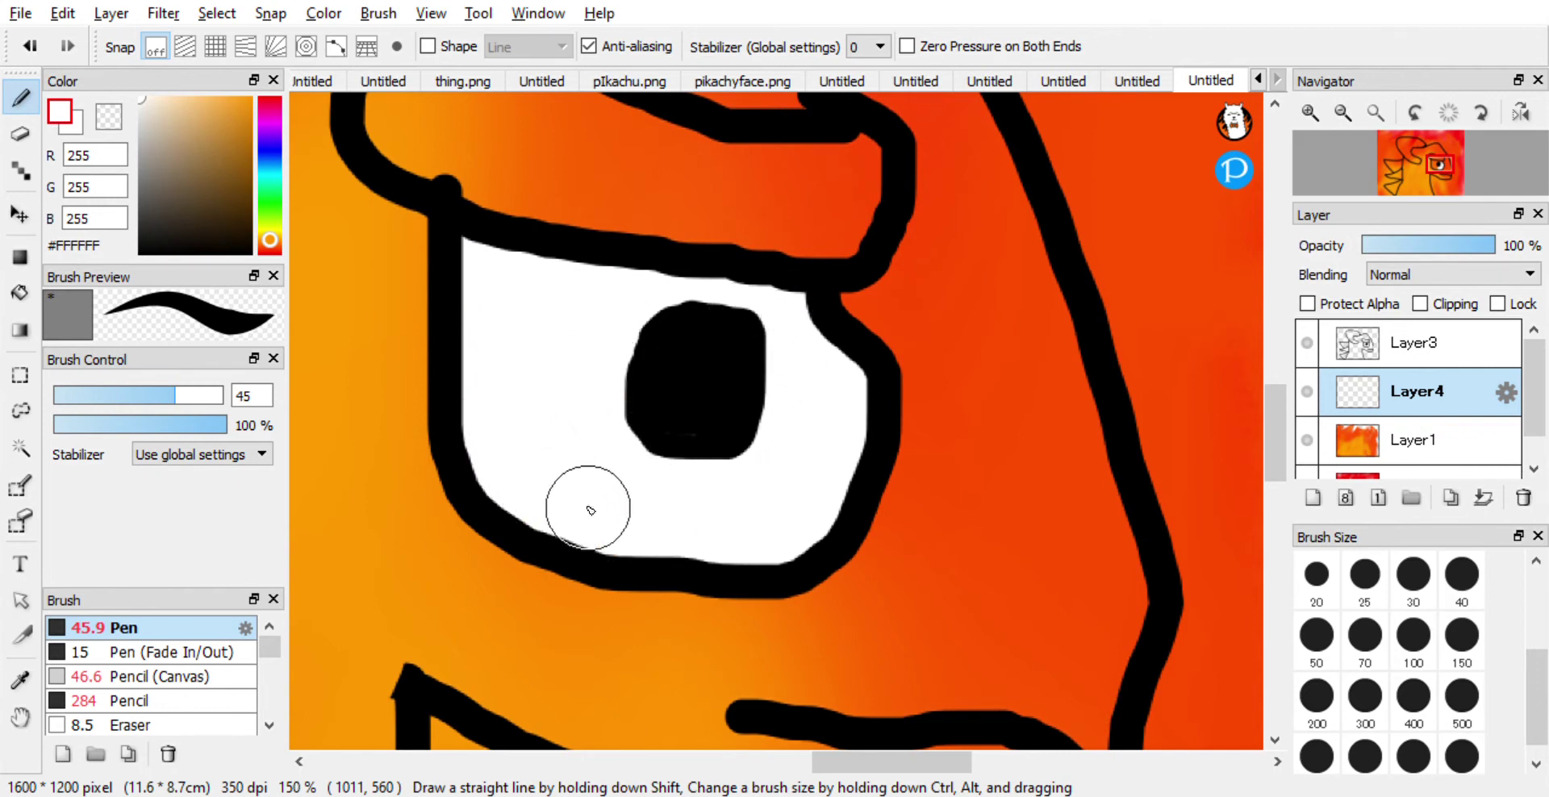
Fill the brow above the eye with red #FF2E00 on Layer4.
scroll(730, 512, down, 2)
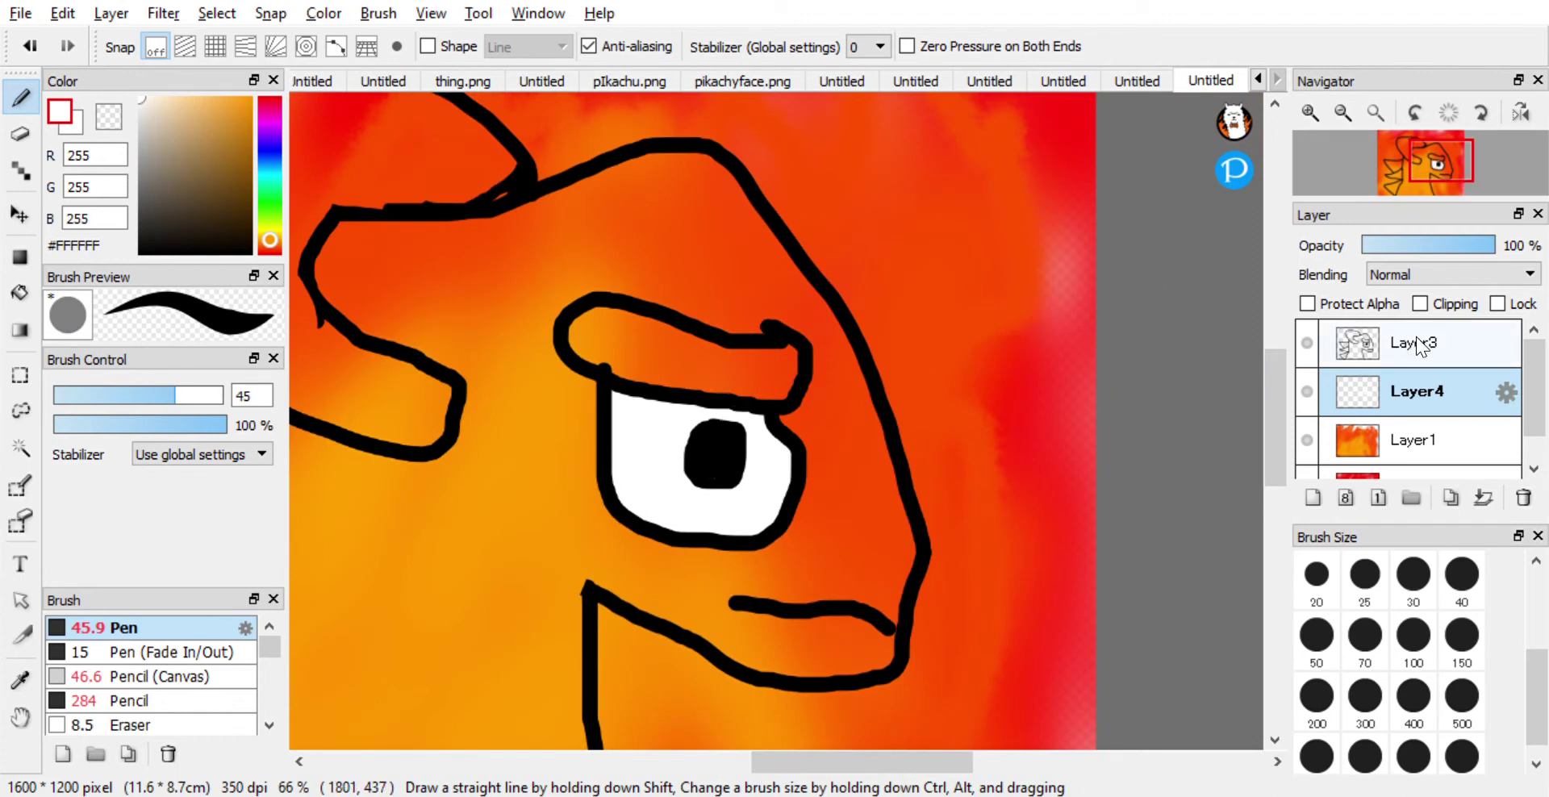
click(276, 117)
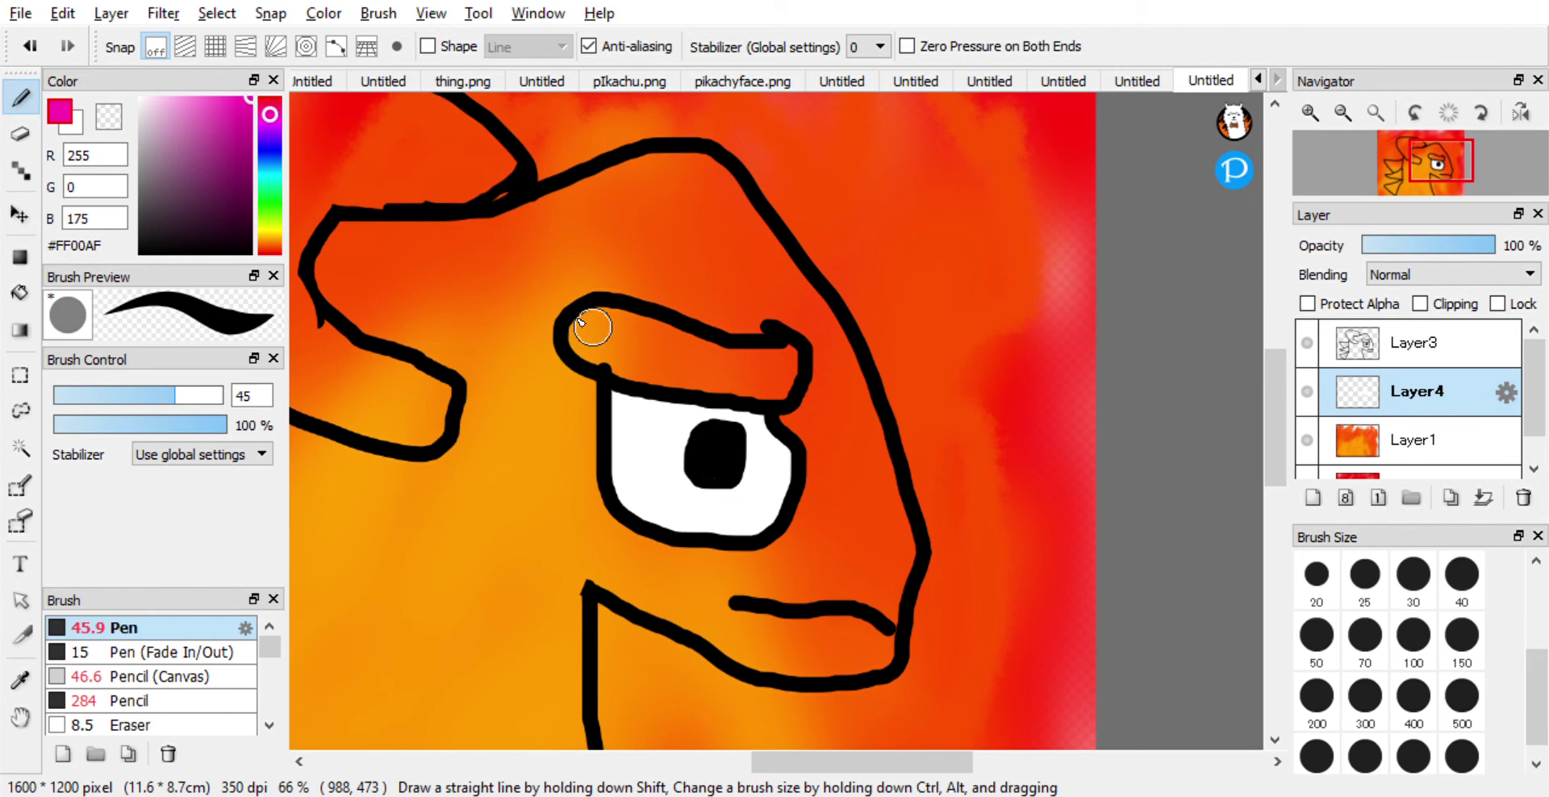
drag(273, 228, 274, 253)
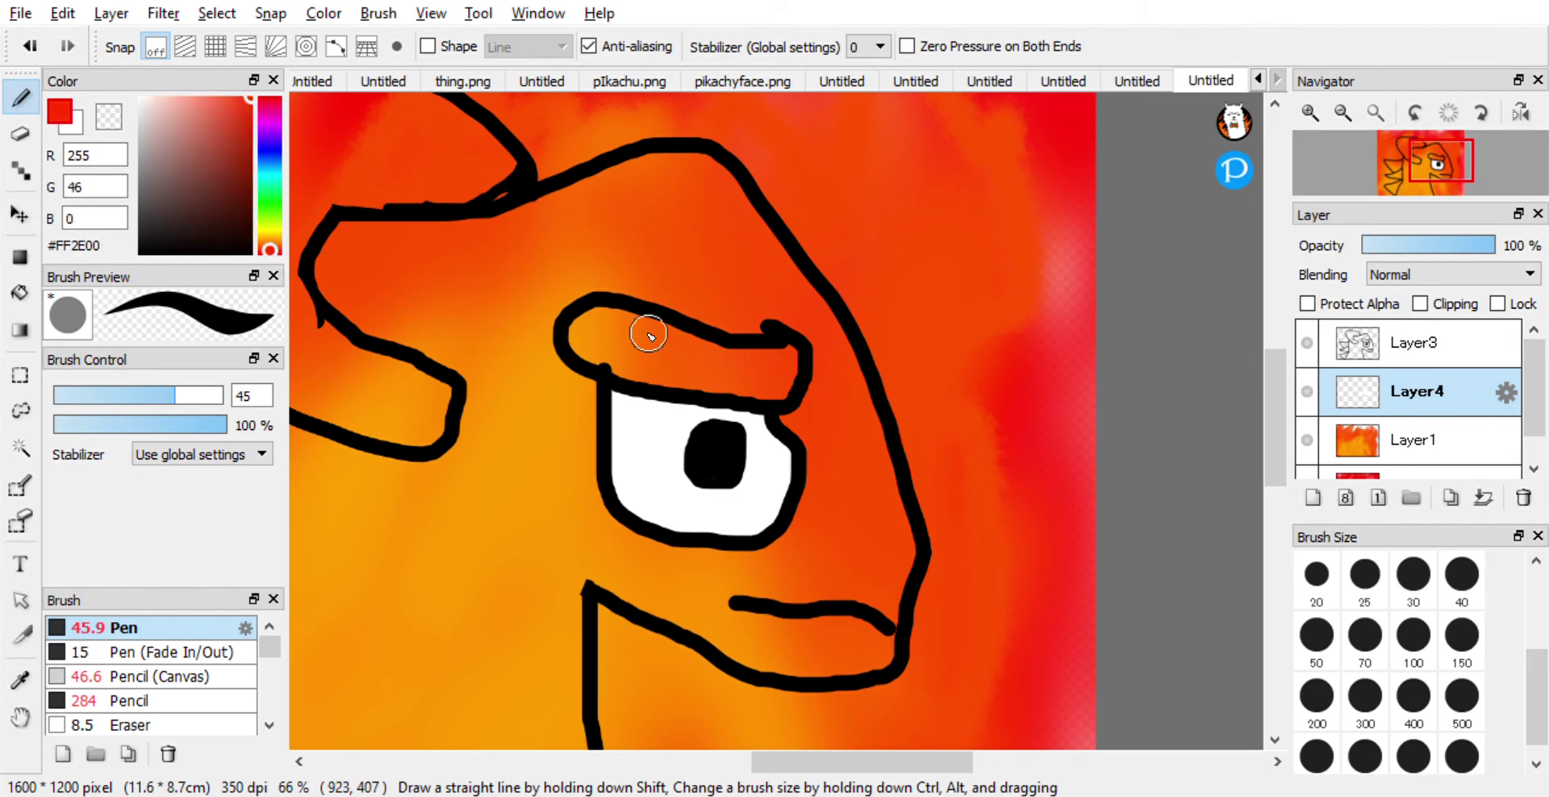
click(611, 324)
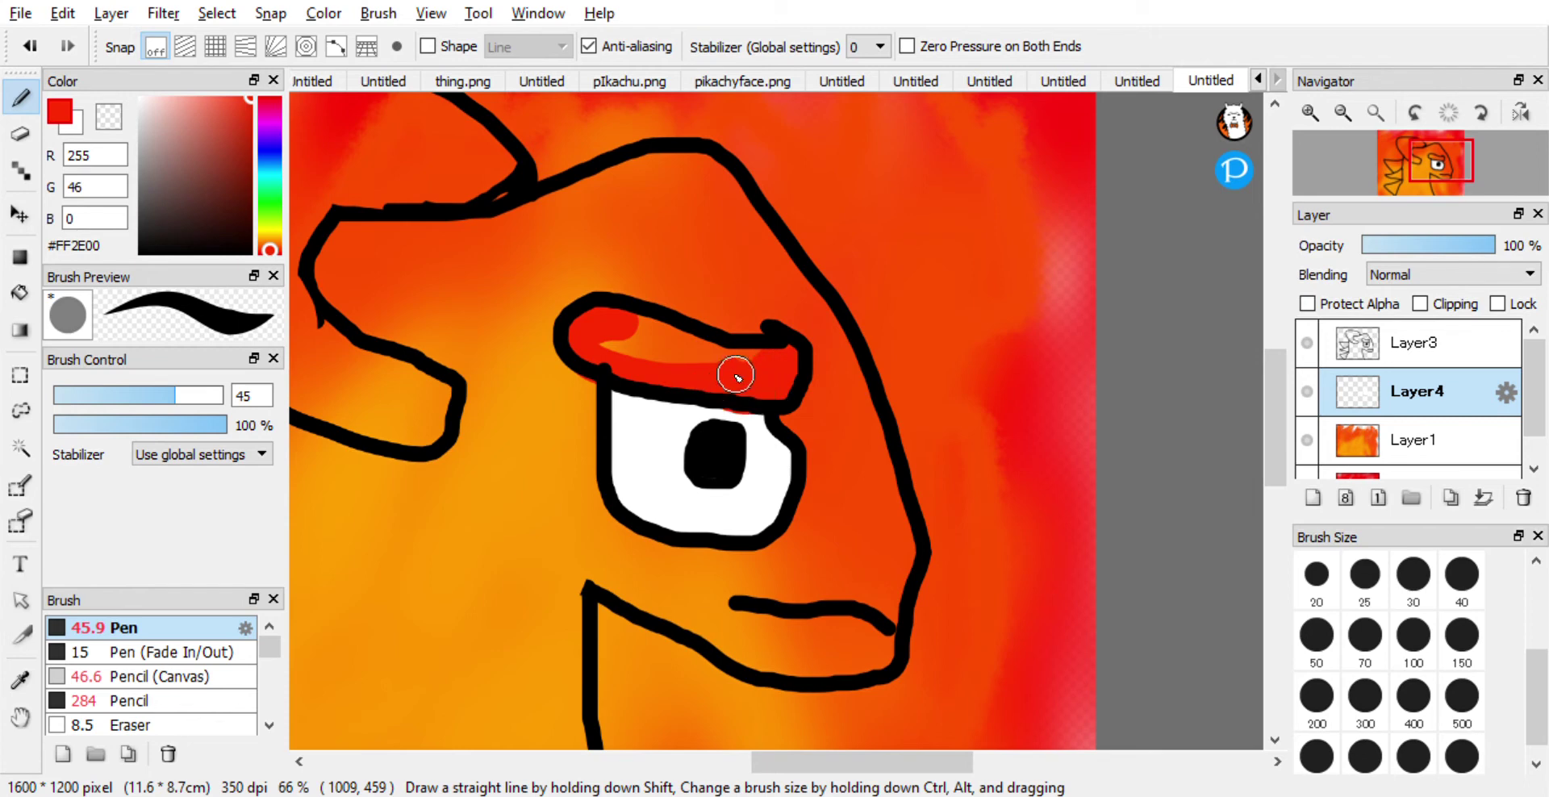
drag(691, 355, 610, 329)
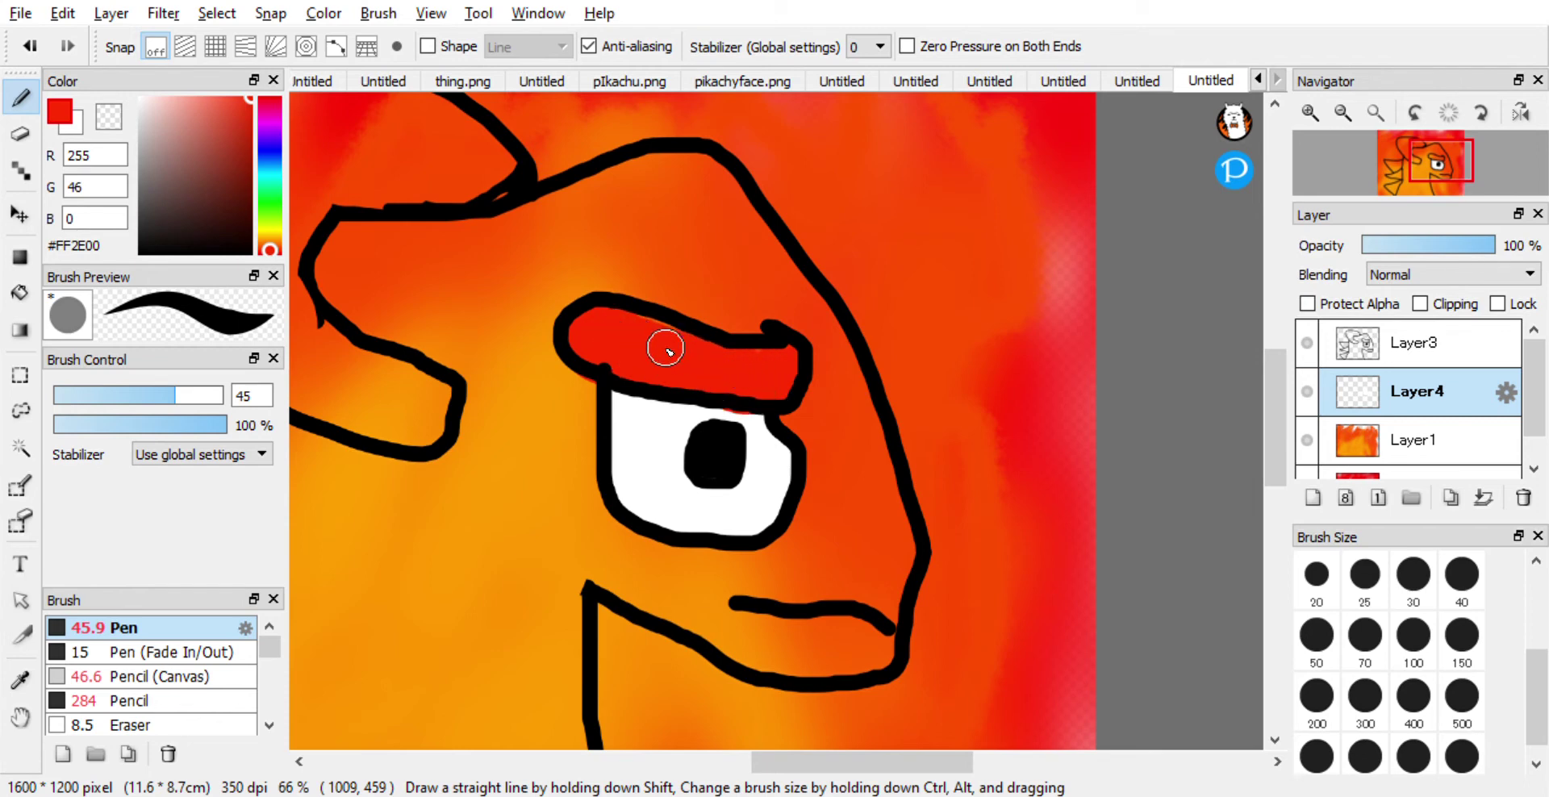
Erase the red spilling below the brow into the eye with the Eraser at size 43.1 and repaint that spot white.
scroll(630, 320, up, 2)
key(e)
drag(533, 478, 535, 467)
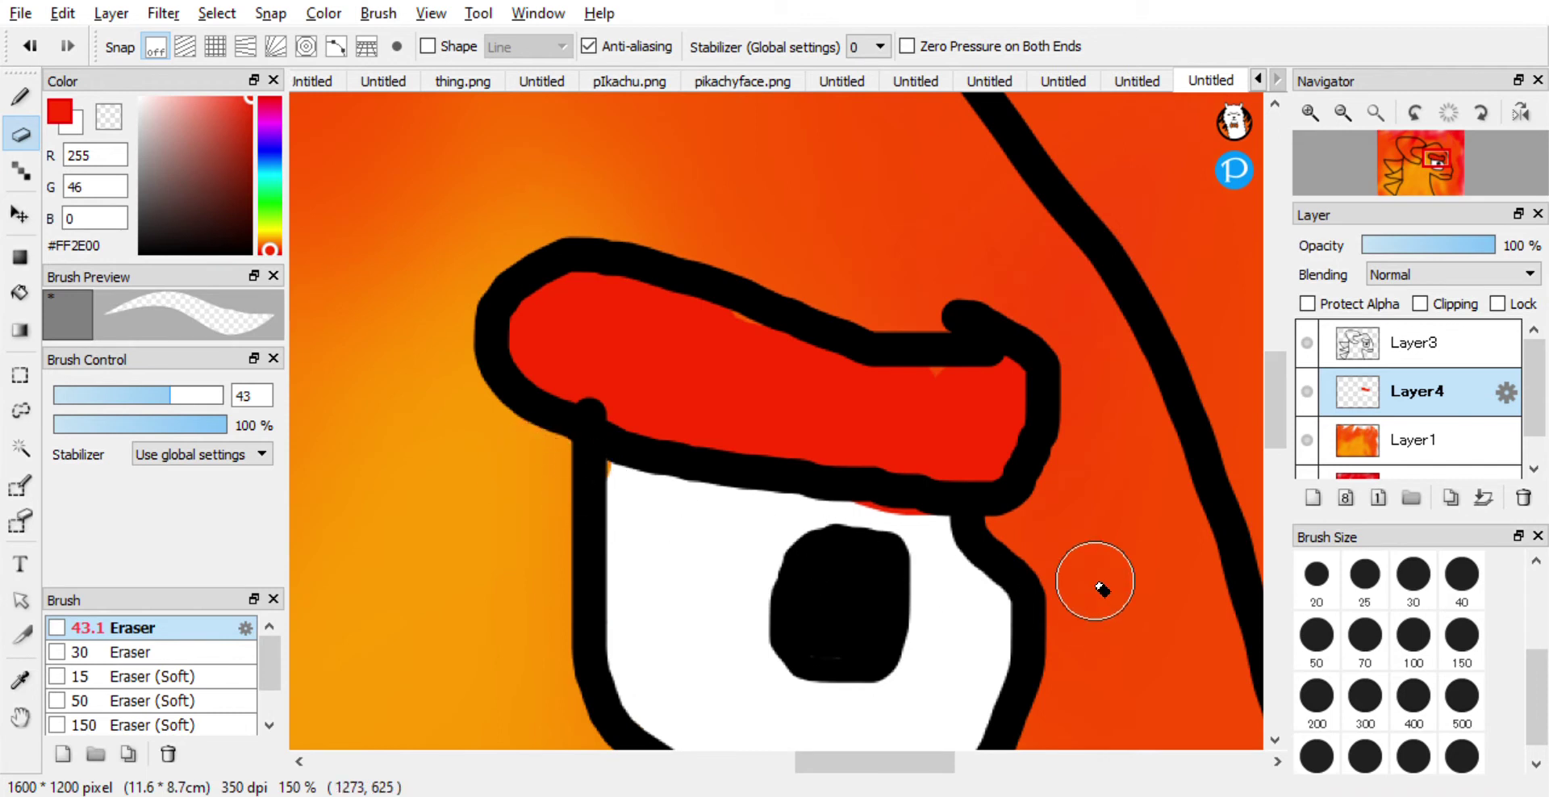
drag(879, 513, 901, 535)
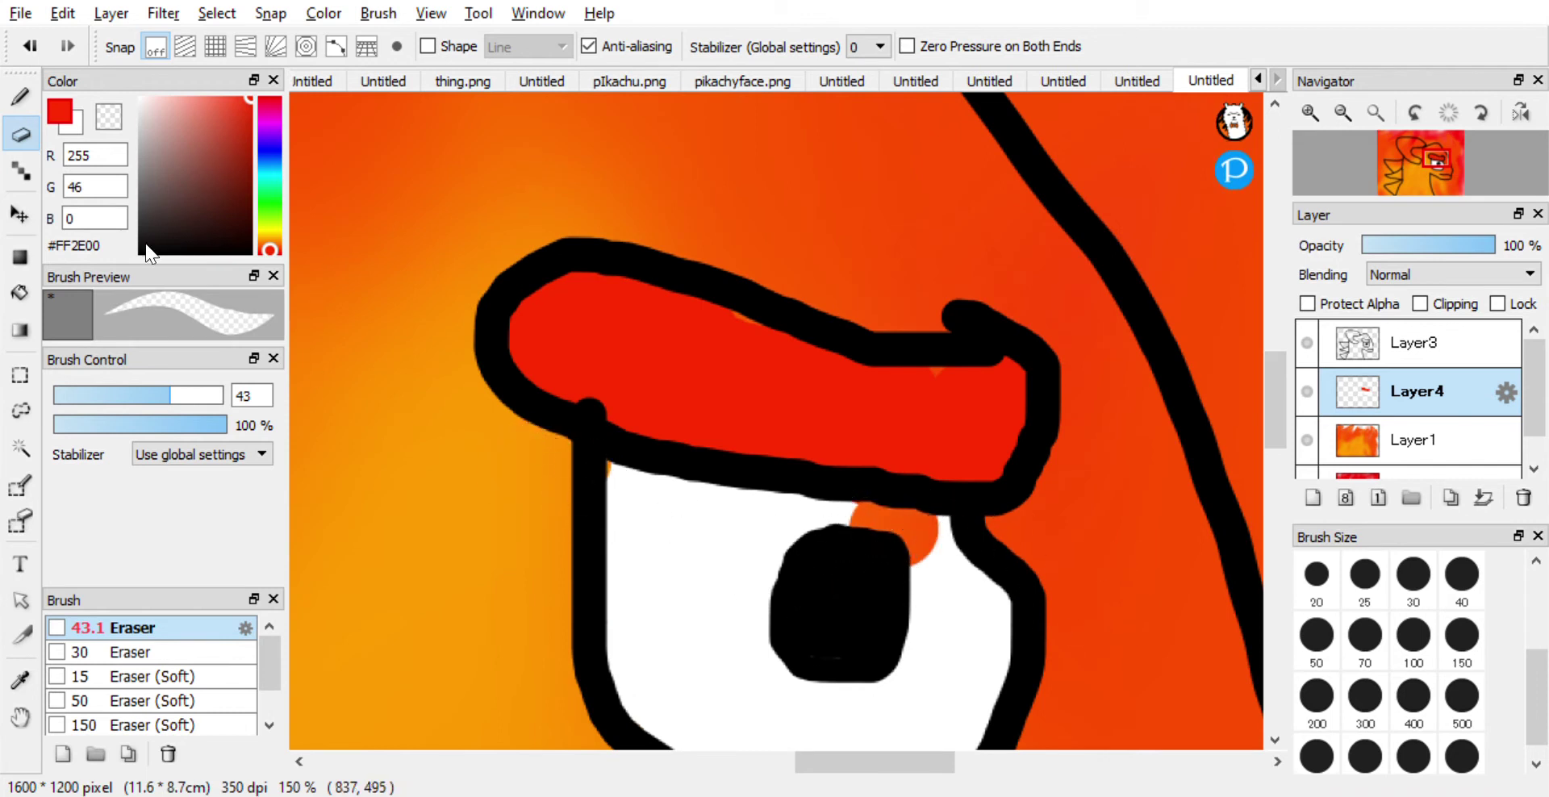
click(20, 97)
mouse_move(916, 526)
mouse_down()
mouse_move(862, 556)
mouse_move(901, 553)
mouse_up()
scroll(902, 553, down, 2)
scroll(971, 627, down, 1)
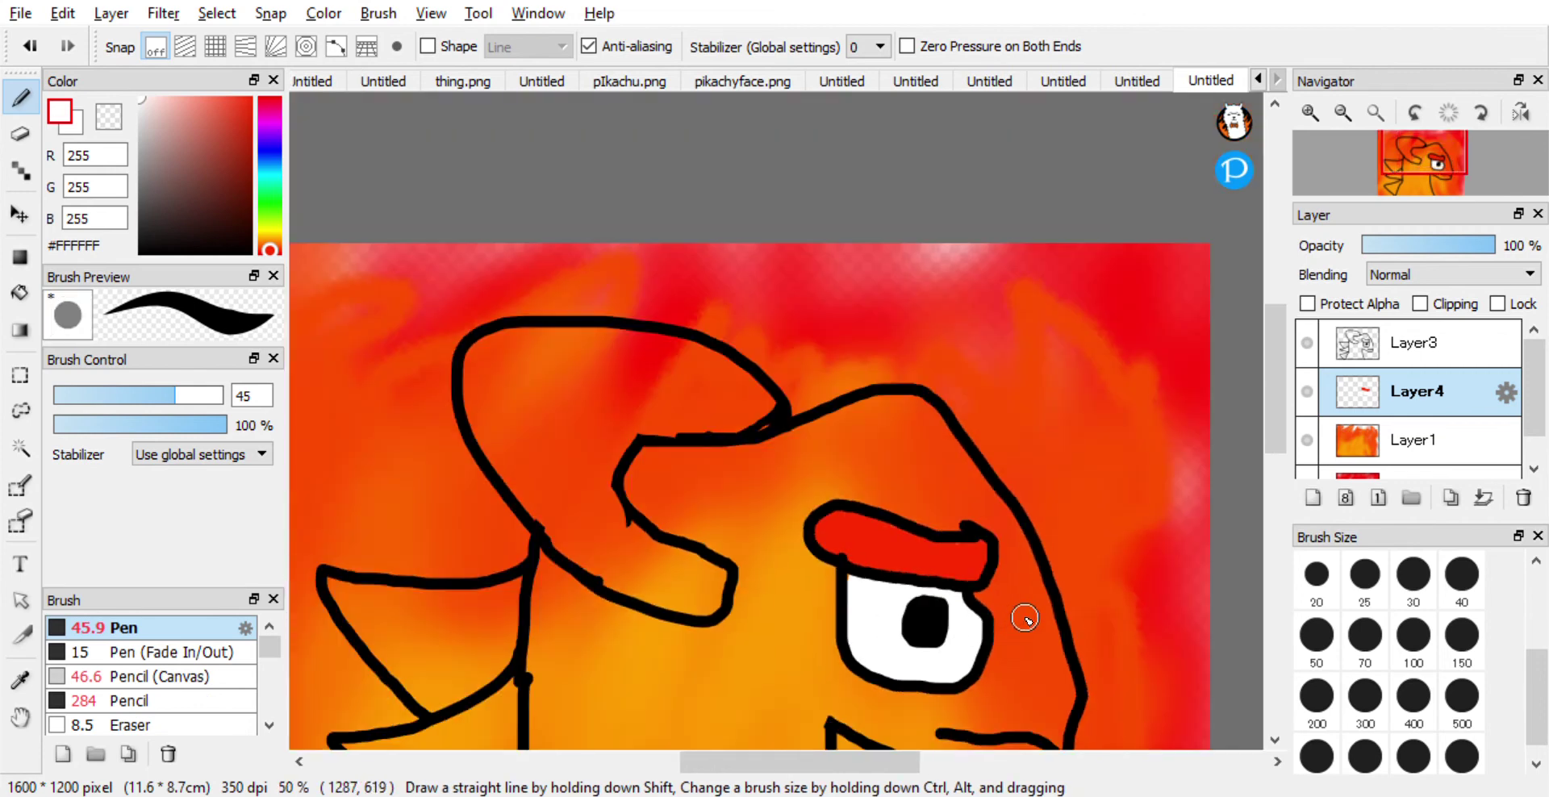
Pick up the brow's red, #FF2E00, as the painting colour.
scroll(1027, 616, up, 1)
alt+click(872, 521)
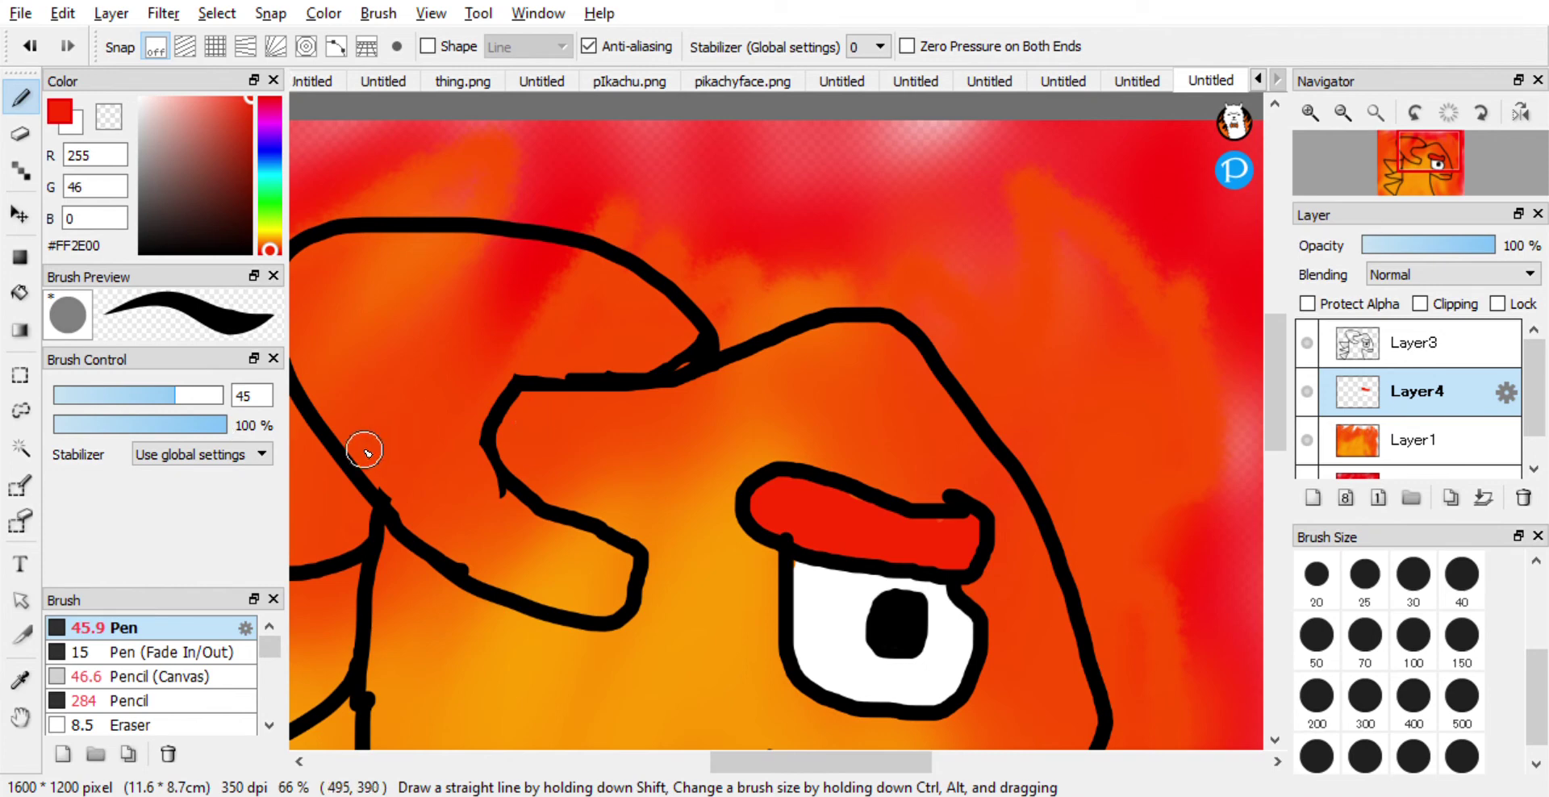
drag(458, 464, 460, 374)
drag(492, 486, 551, 536)
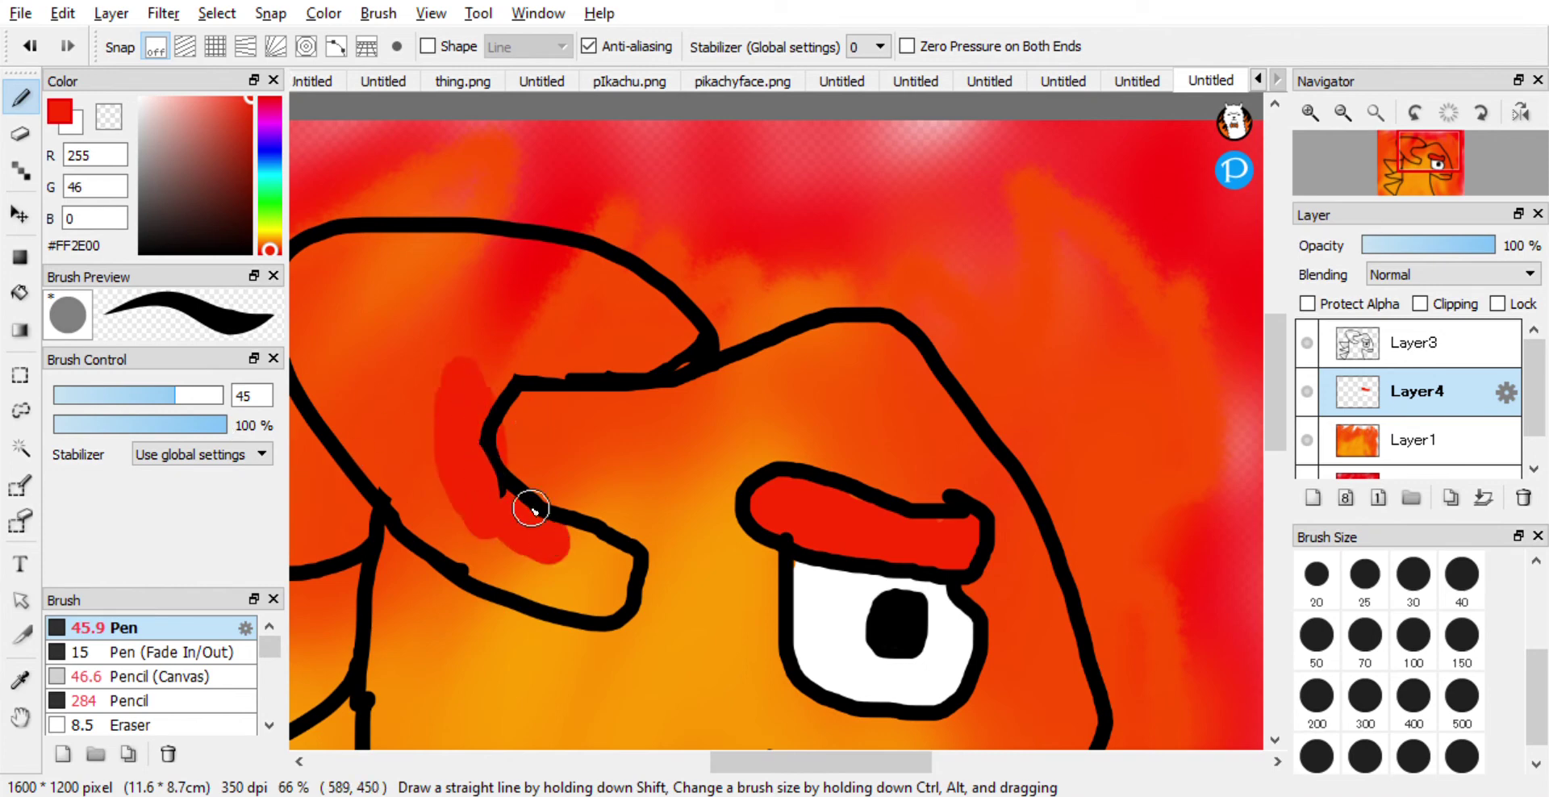
drag(585, 610, 487, 575)
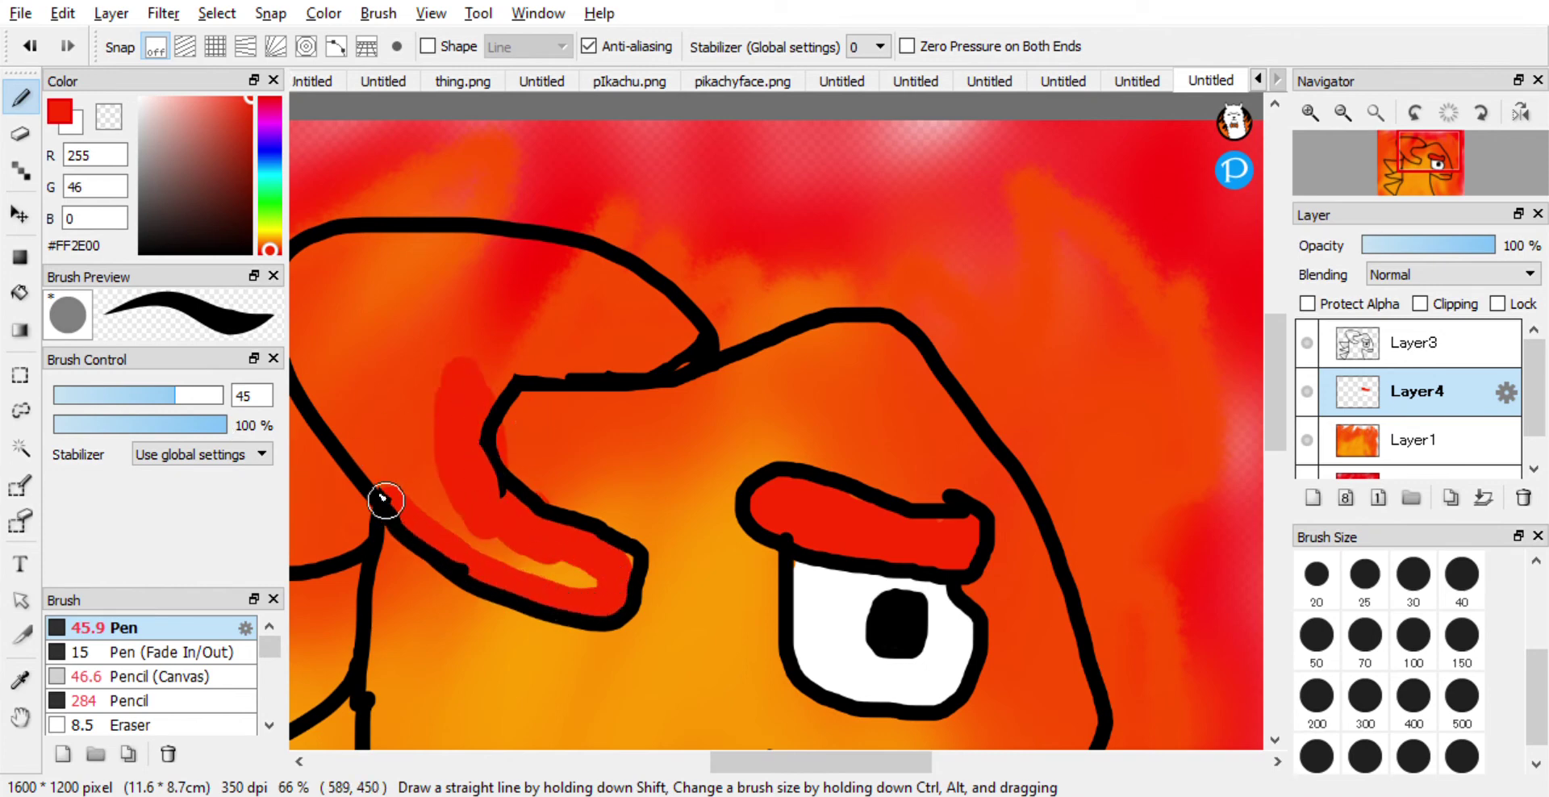
mouse_move(305, 335)
mouse_down()
mouse_move(325, 295)
mouse_move(467, 291)
mouse_up()
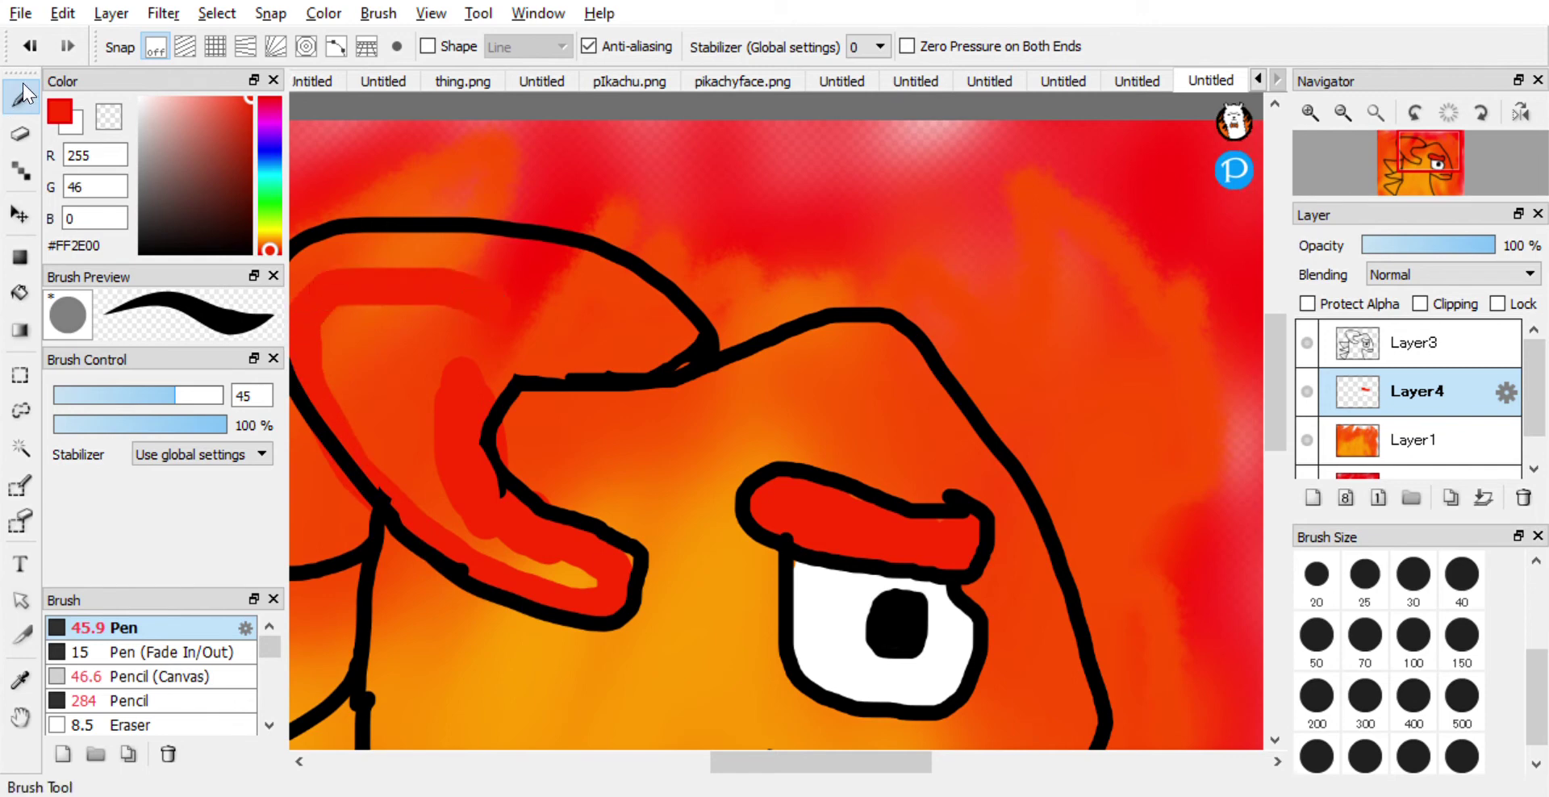
click(39, 49)
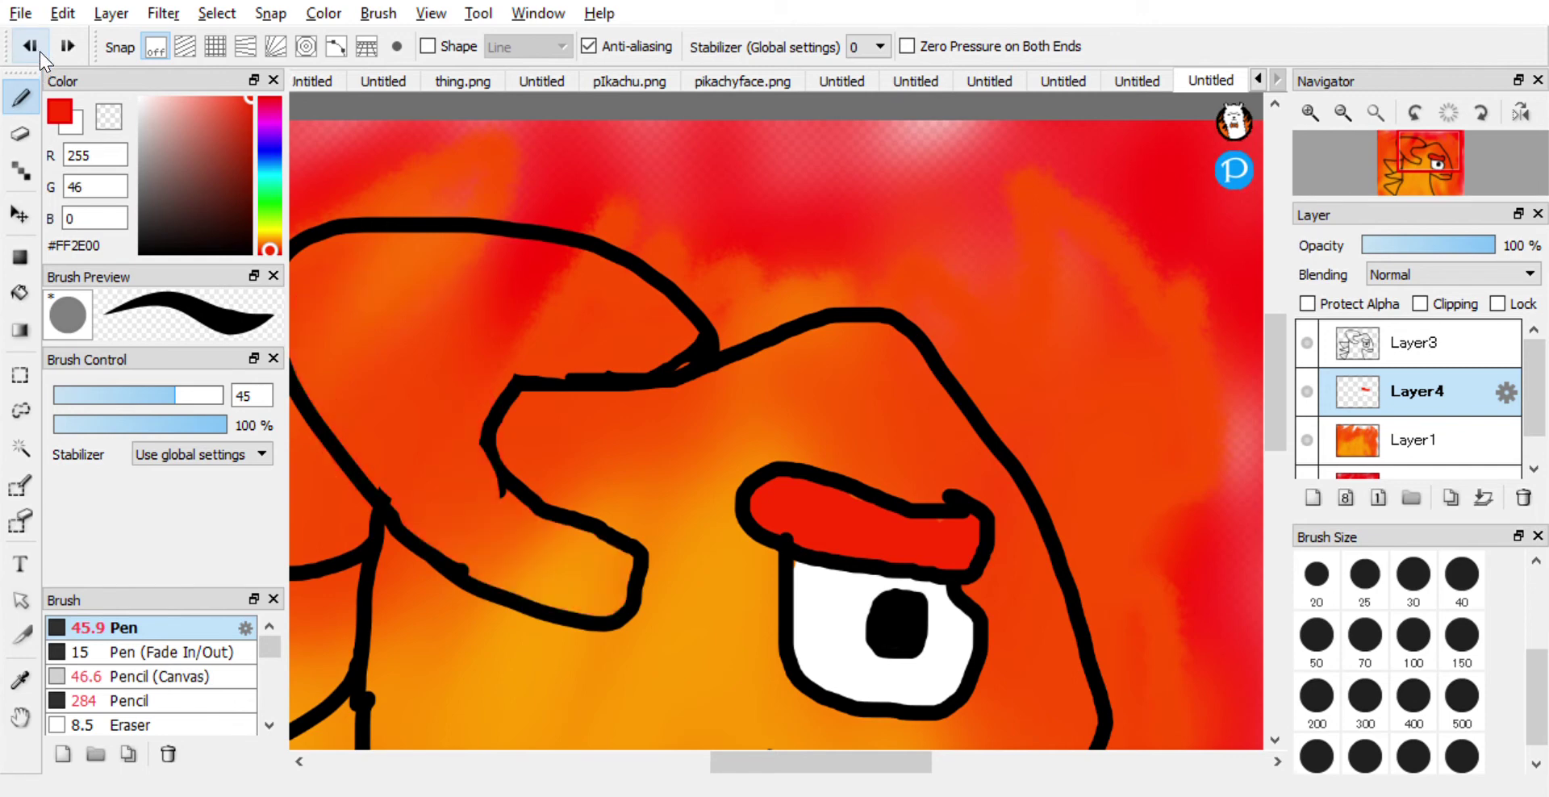
Enlarge the Pen to size 124 and fill the large curved horn with red #FF2E00.
drag(139, 393, 219, 395)
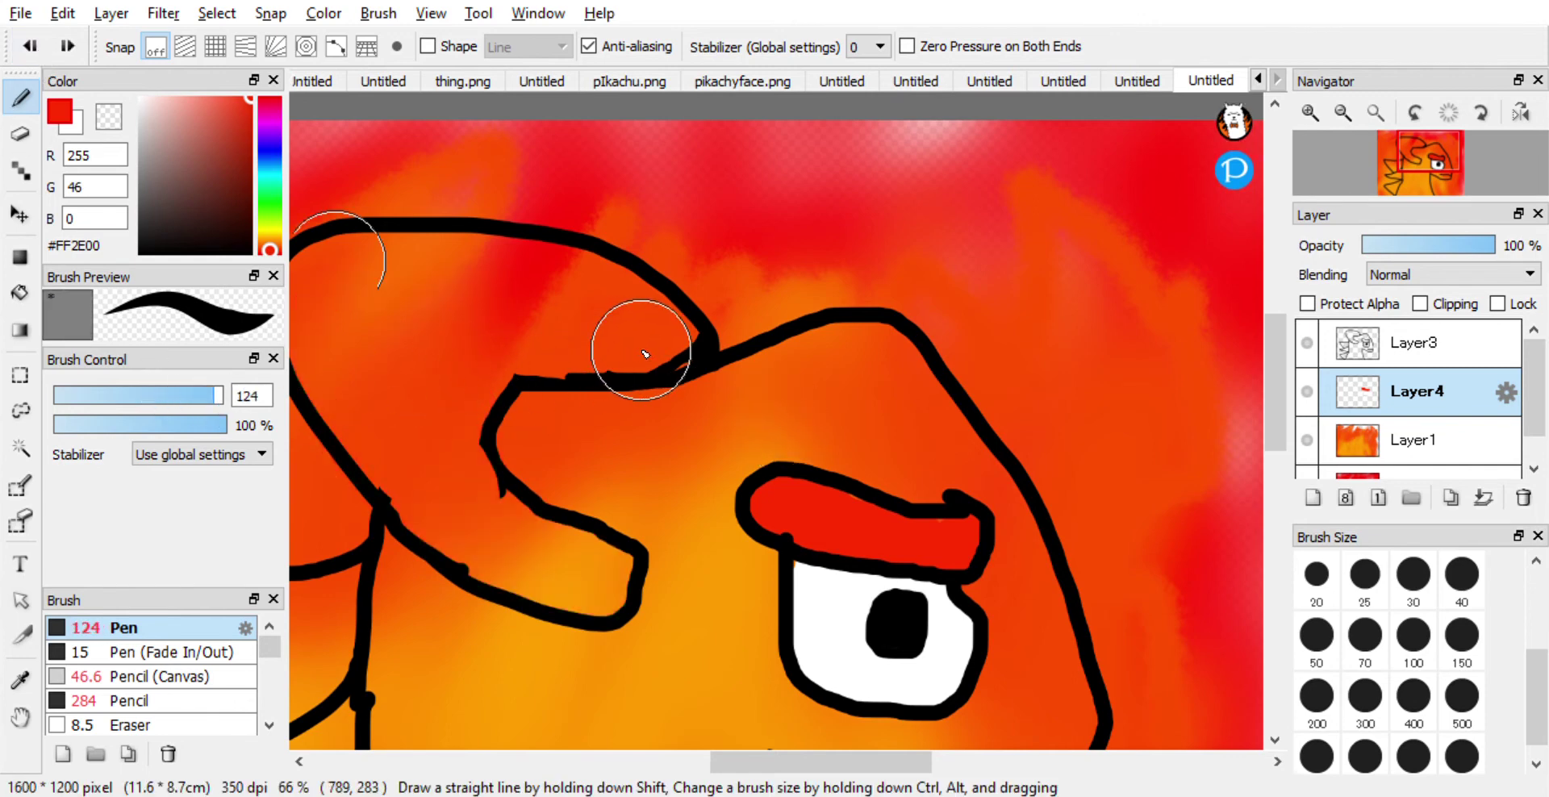
mouse_move(565, 318)
mouse_down()
mouse_move(422, 350)
mouse_move(442, 328)
mouse_move(427, 394)
mouse_move(444, 380)
mouse_move(452, 499)
mouse_move(605, 577)
mouse_up()
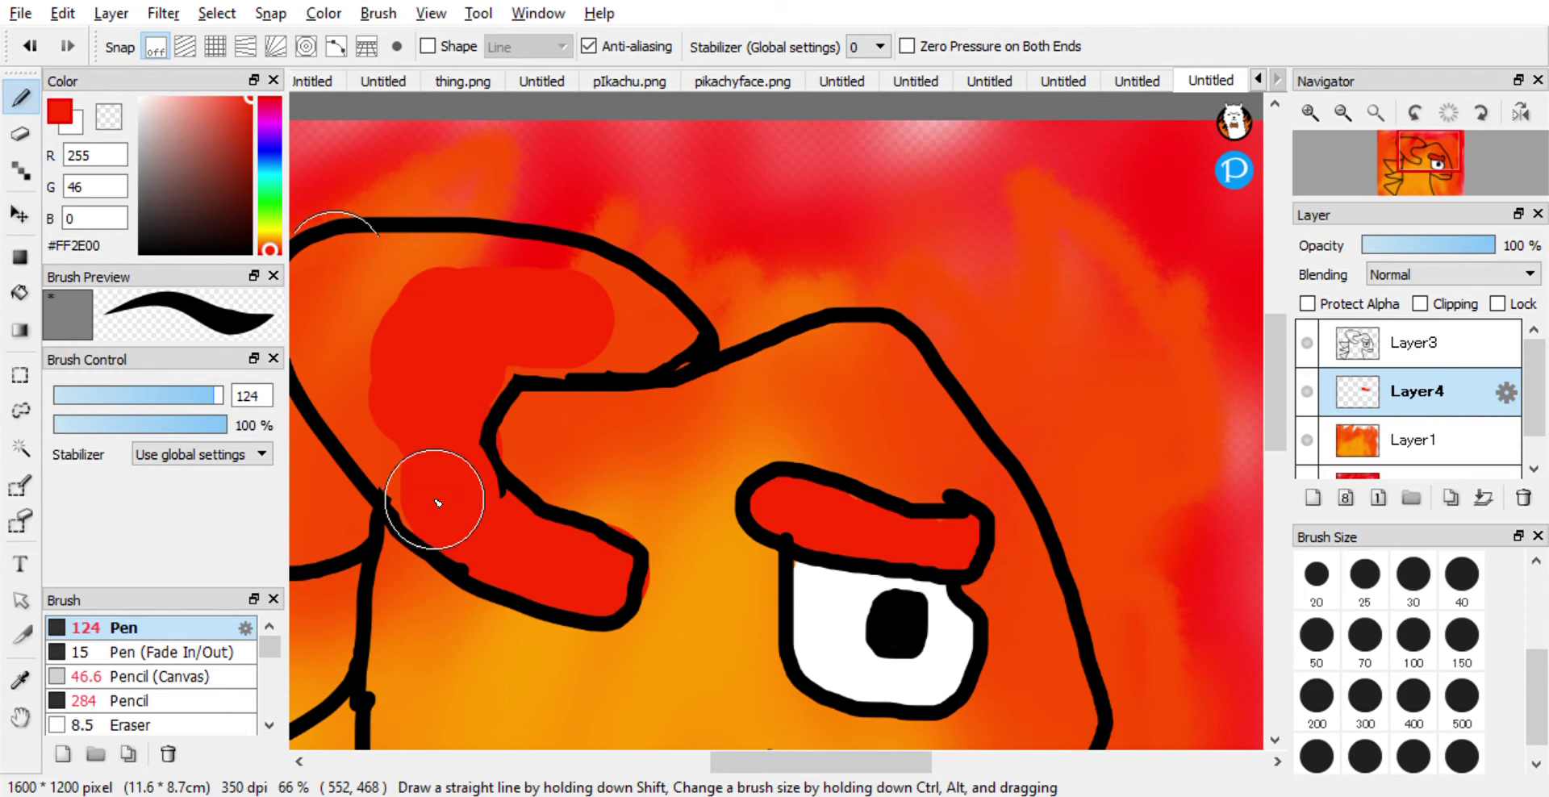
scroll(400, 351, down, 1)
mouse_move(405, 345)
mouse_down()
mouse_move(336, 311)
mouse_move(467, 304)
mouse_move(588, 328)
mouse_move(508, 357)
mouse_move(483, 268)
mouse_up()
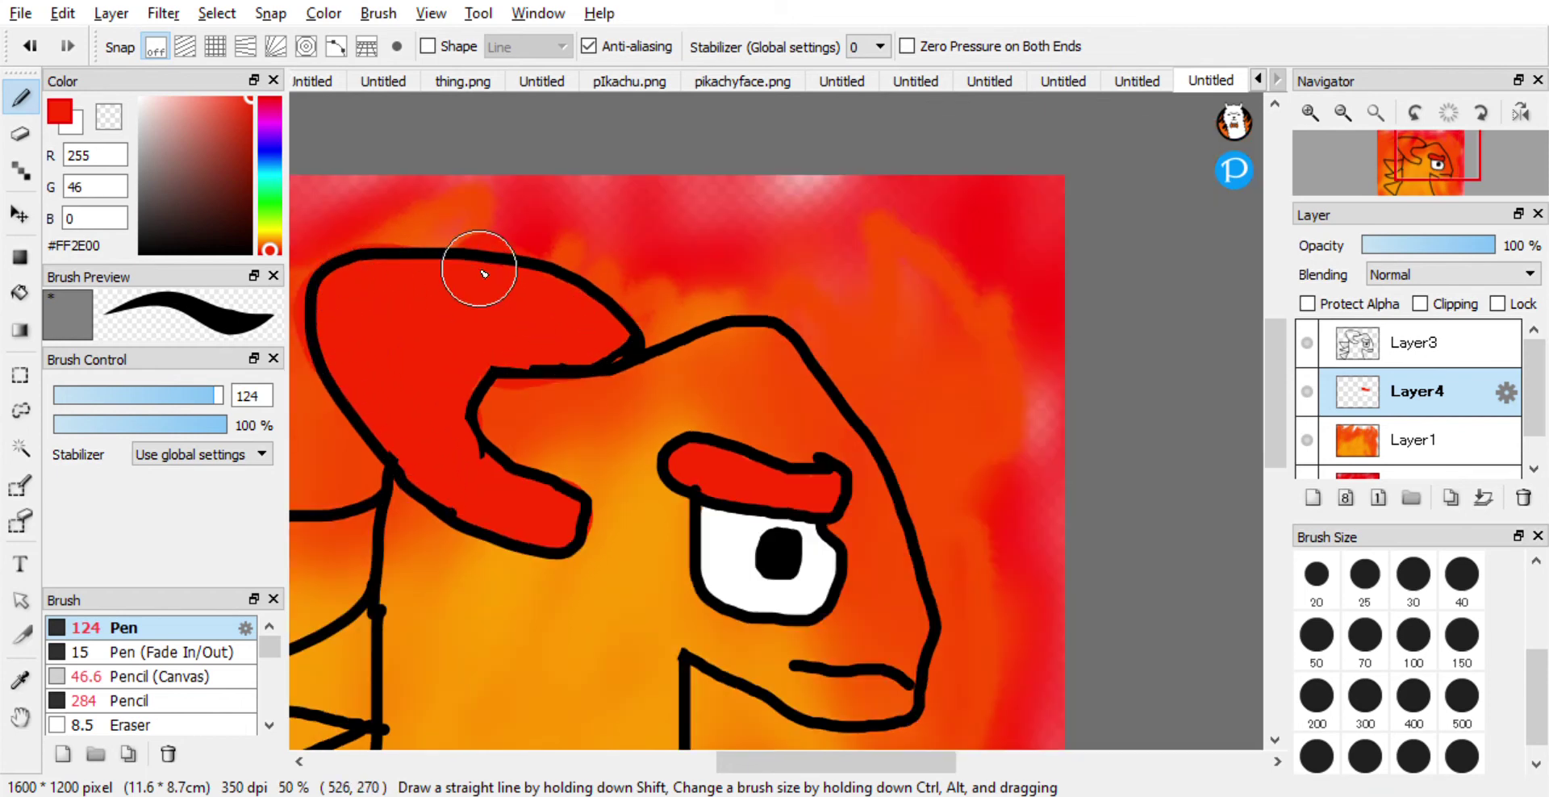
Erase the red outside the horn's outline with the Eraser at size 43.1 and repaint the gaps left inside it.
click(33, 142)
scroll(655, 291, up, 1)
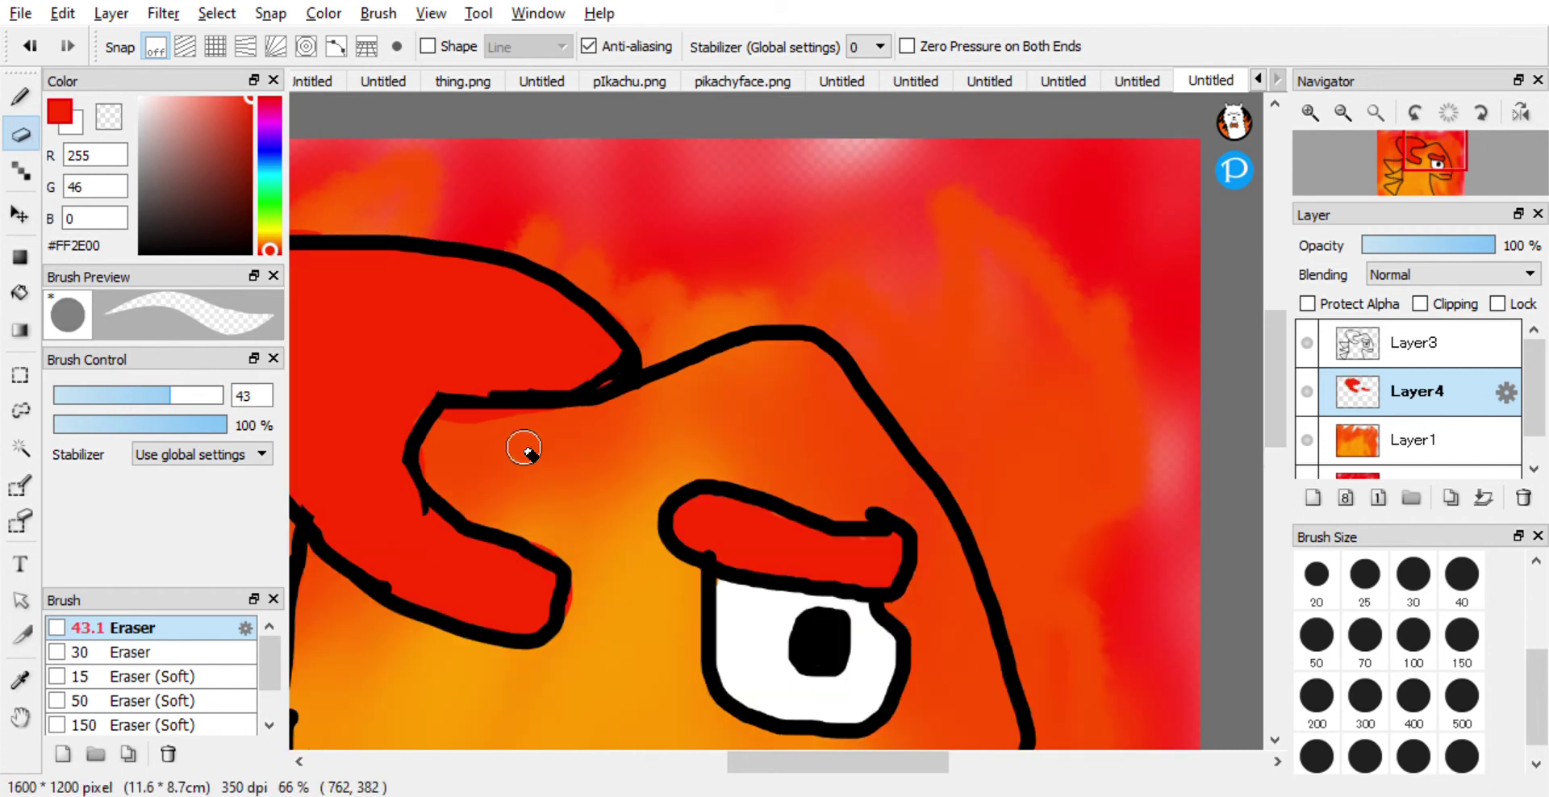
drag(439, 422, 545, 412)
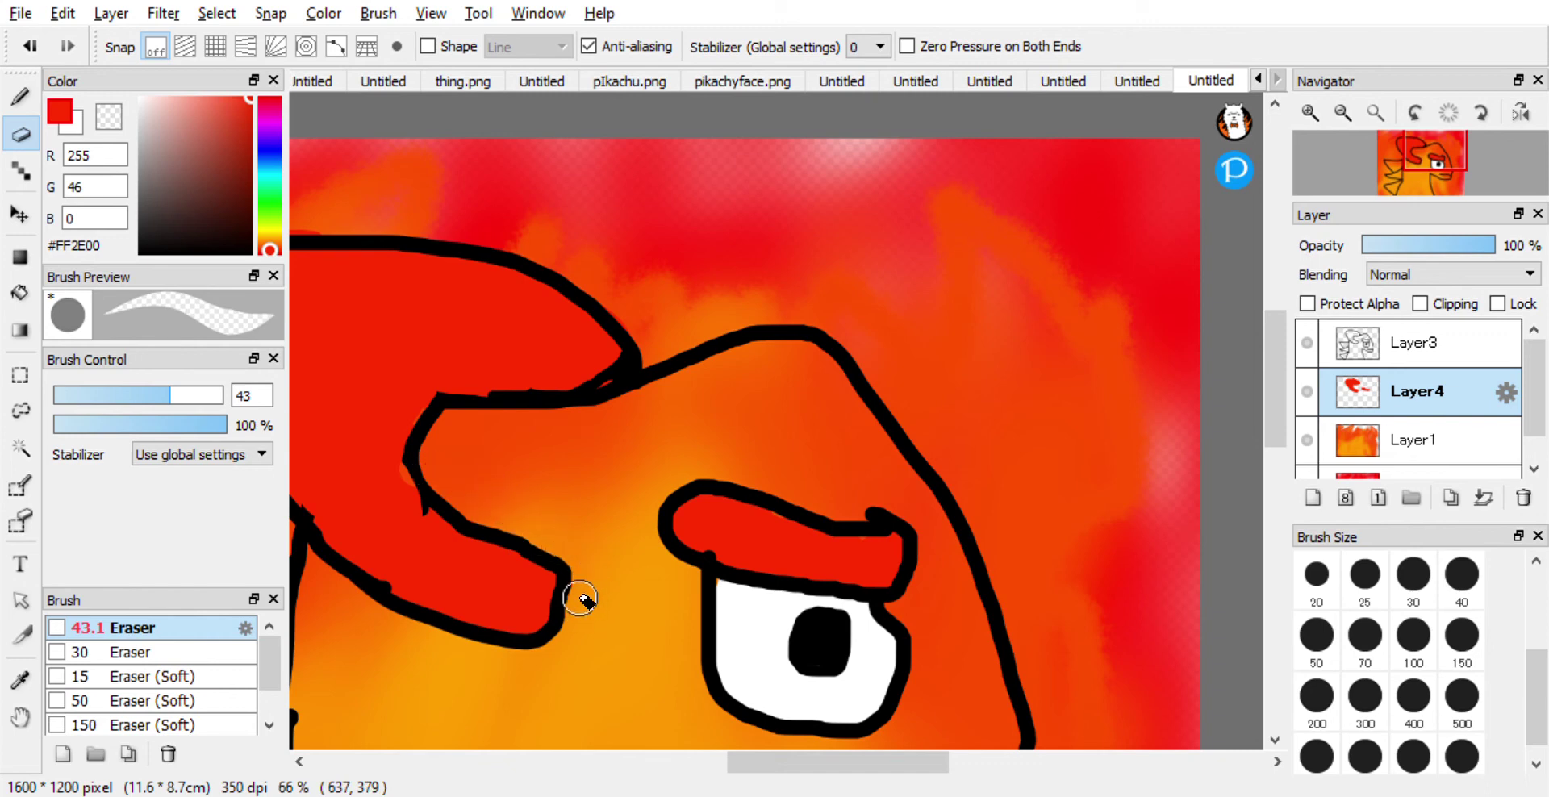
drag(830, 761, 744, 761)
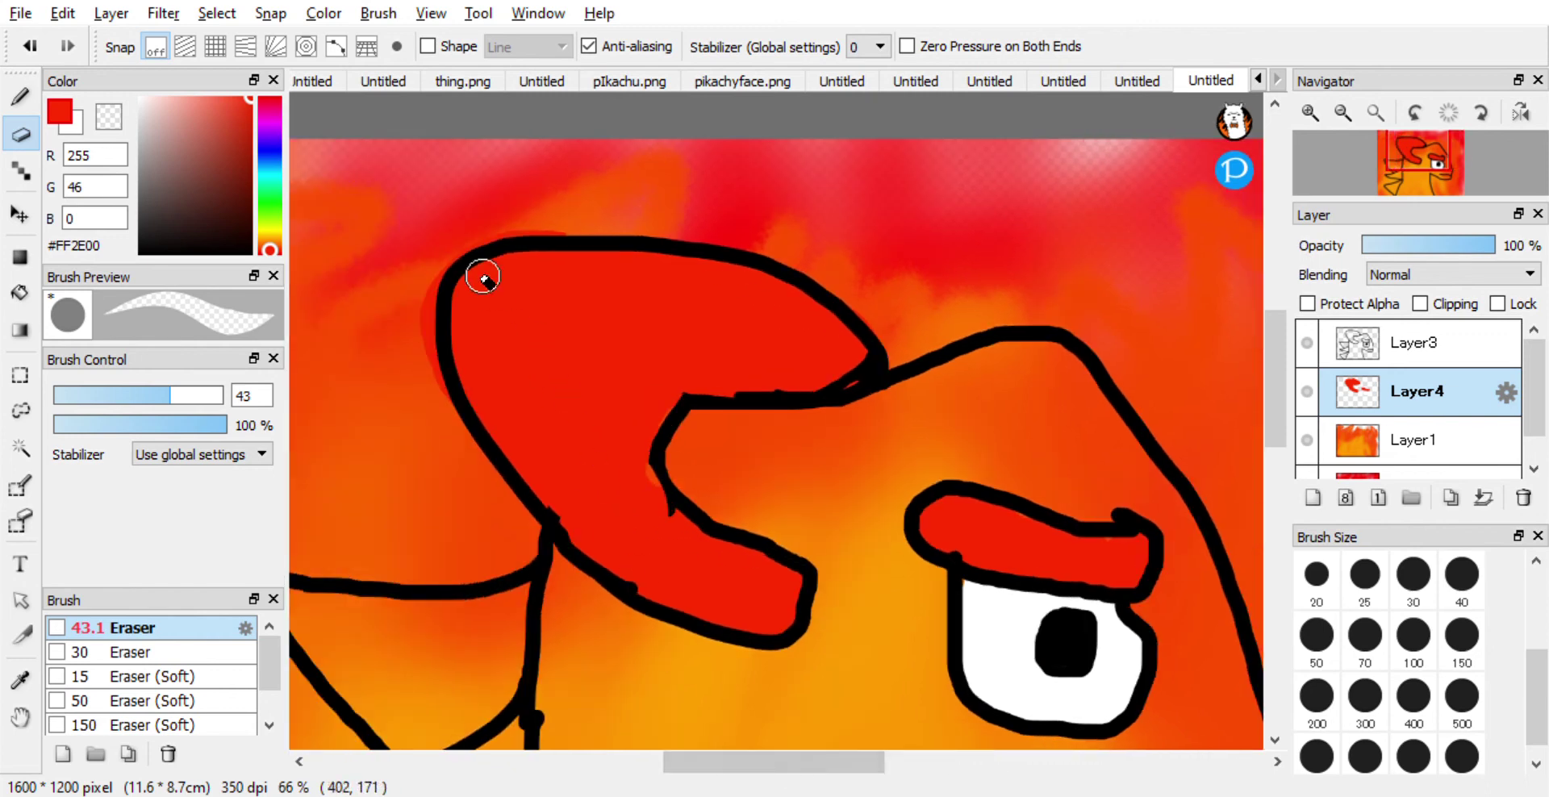
mouse_move(474, 245)
mouse_down()
mouse_move(449, 291)
mouse_move(461, 367)
mouse_move(434, 316)
mouse_move(418, 369)
mouse_move(447, 327)
mouse_up()
click(20, 97)
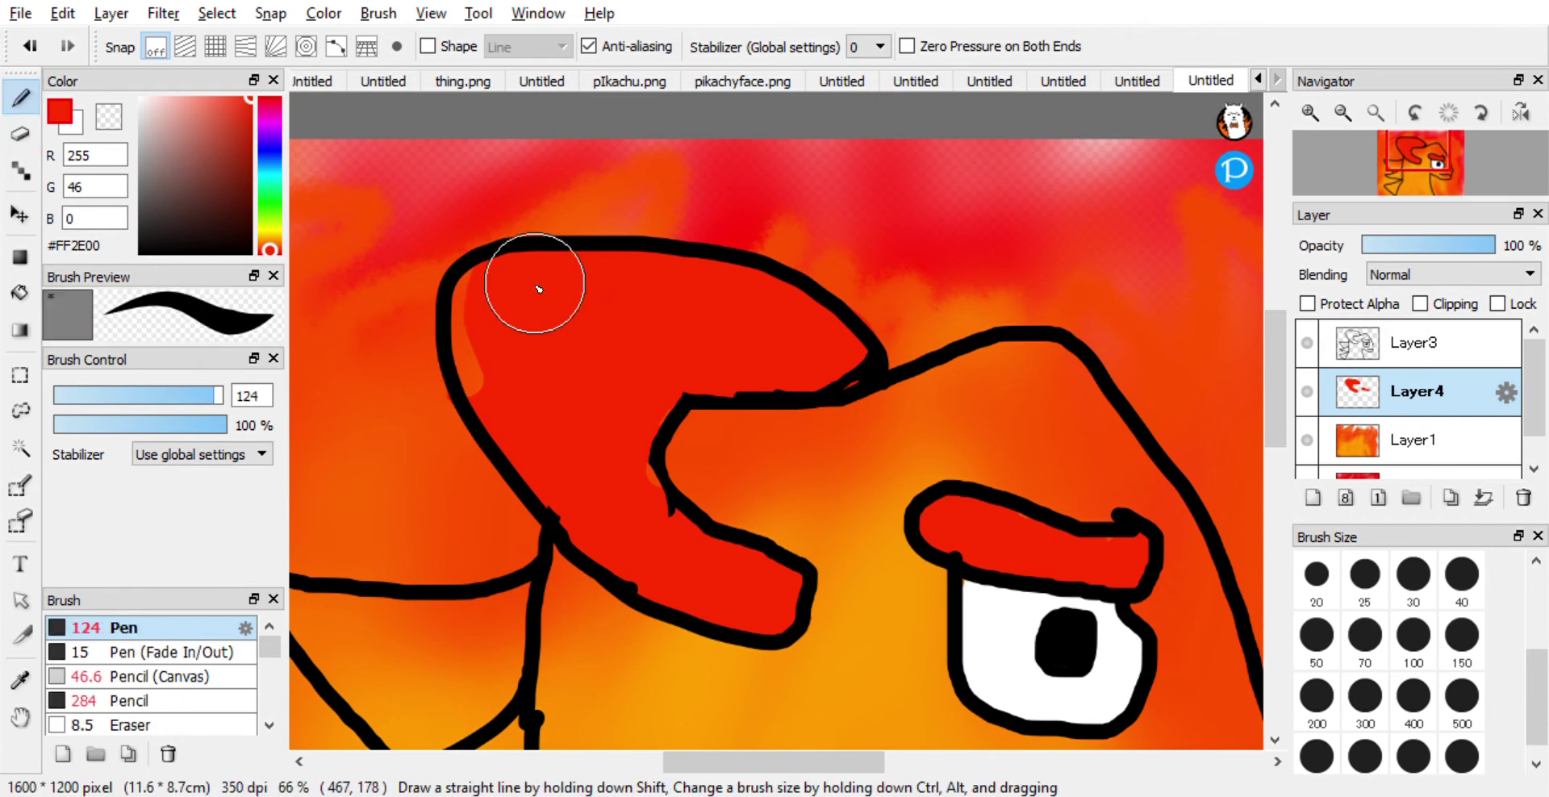
mouse_move(507, 353)
mouse_down()
mouse_move(622, 509)
mouse_move(567, 388)
mouse_move(695, 597)
mouse_up()
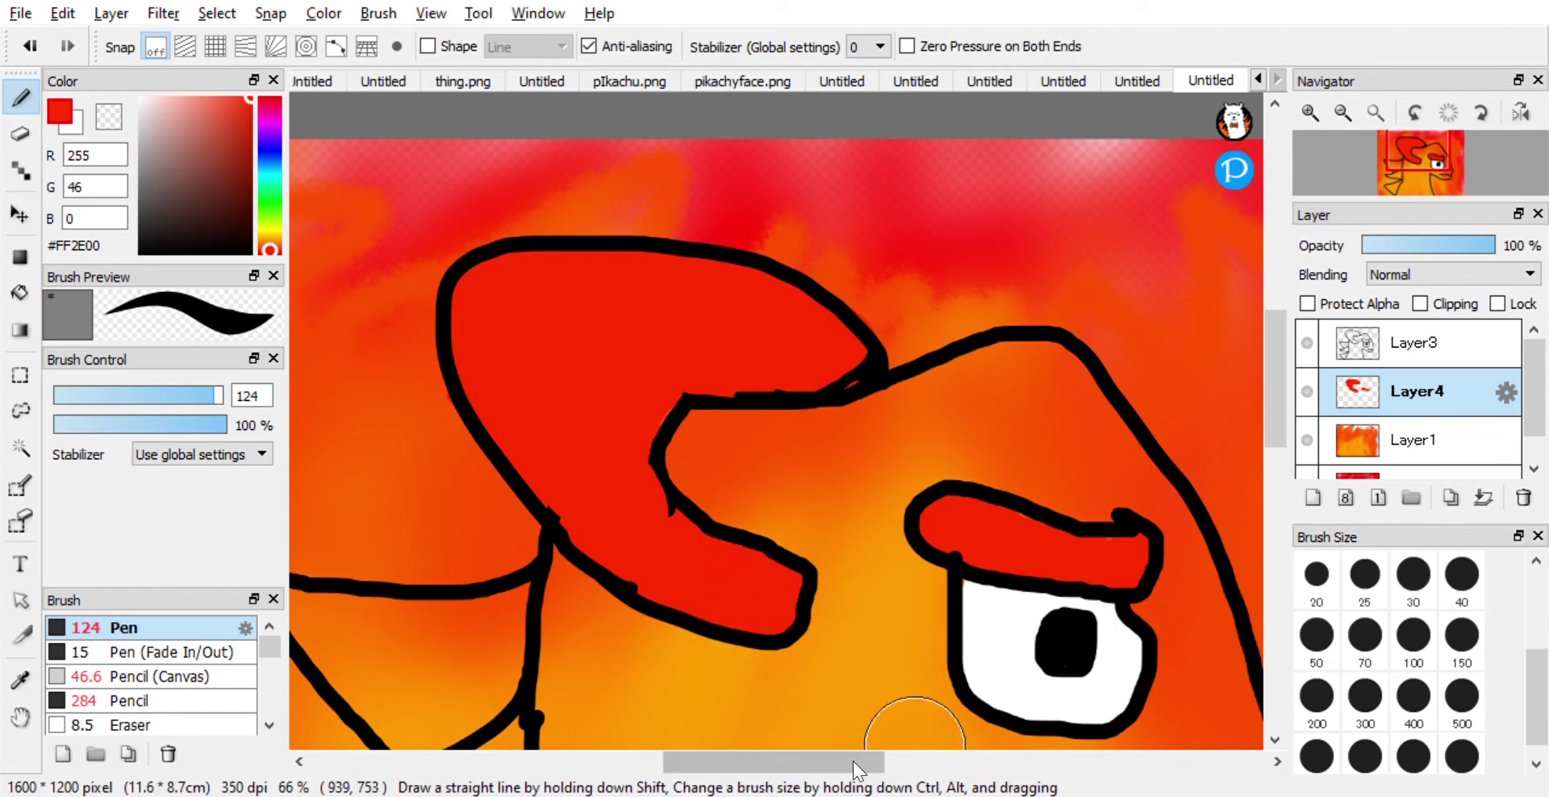
Reduce the Pen to size 53.5 and fill the three spikes on the creature's back with red #FF2E00.
scroll(830, 764, left, 3)
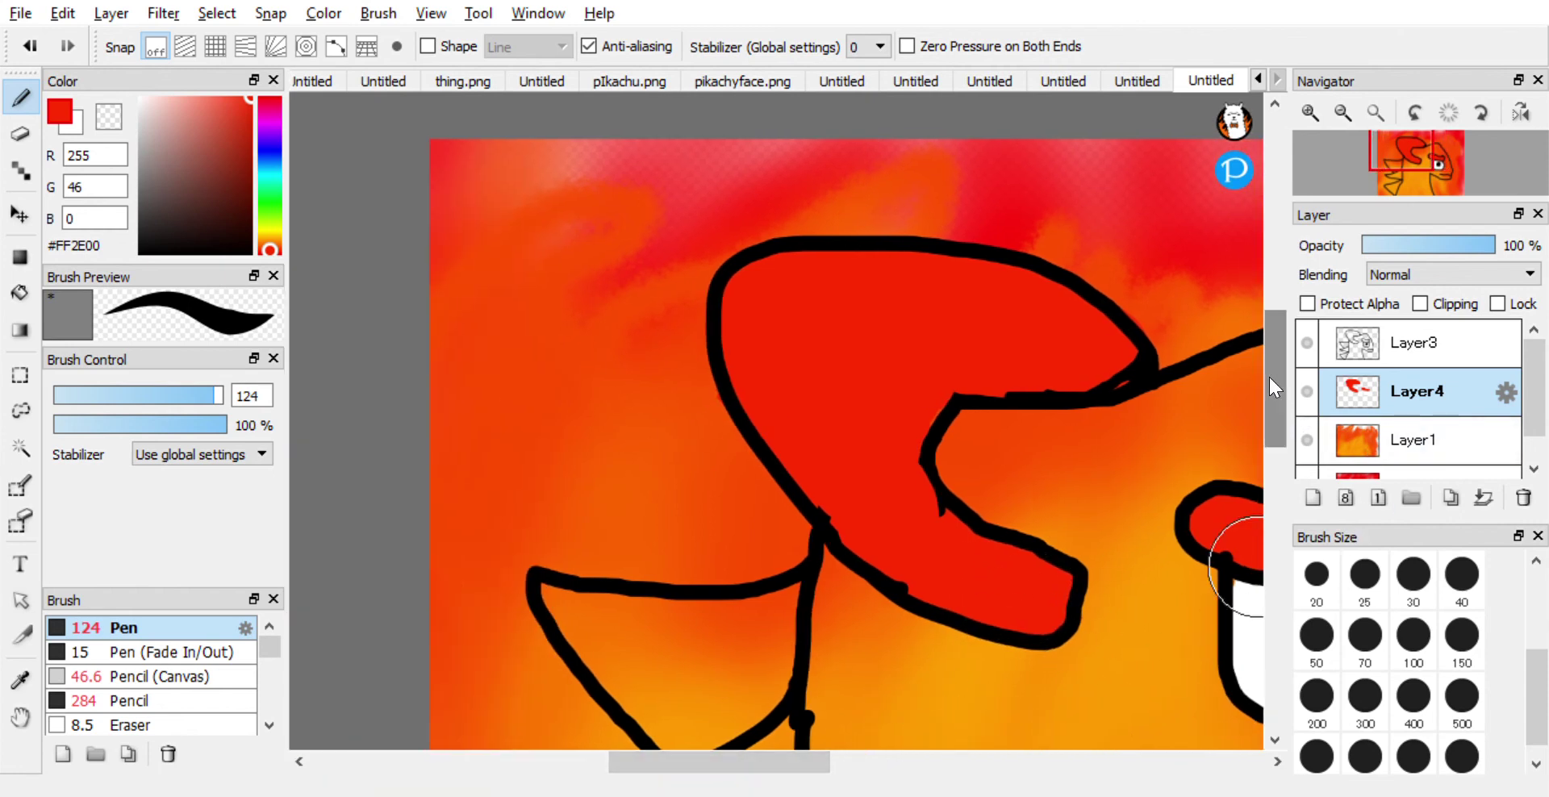
scroll(1270, 376, down, 2)
click(132, 400)
mouse_move(132, 400)
mouse_down()
mouse_move(219, 431)
mouse_move(184, 438)
mouse_up()
mouse_move(643, 560)
mouse_down()
mouse_move(549, 473)
mouse_move(668, 571)
mouse_move(593, 492)
mouse_move(723, 512)
mouse_move(795, 492)
mouse_move(669, 481)
mouse_move(796, 477)
mouse_move(768, 585)
mouse_move(695, 630)
mouse_move(627, 590)
mouse_move(597, 541)
mouse_up()
mouse_move(686, 575)
mouse_down()
mouse_move(703, 633)
mouse_move(729, 622)
mouse_move(696, 581)
mouse_move(737, 646)
mouse_move(778, 659)
mouse_move(778, 598)
mouse_move(789, 739)
mouse_move(580, 707)
mouse_move(768, 654)
mouse_move(703, 696)
mouse_up()
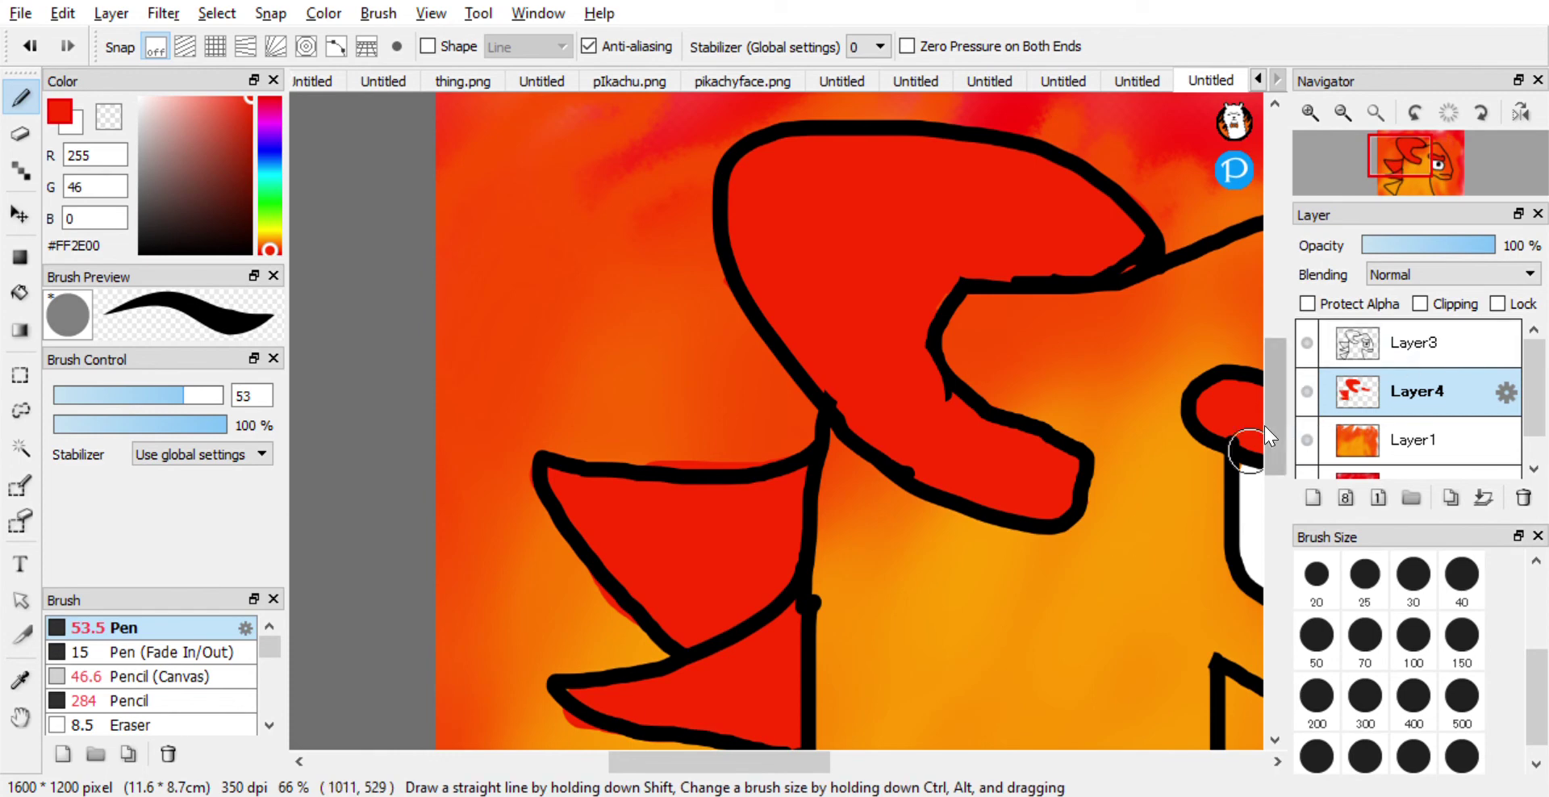
drag(1275, 407, 1271, 467)
mouse_move(541, 537)
mouse_down()
mouse_move(683, 662)
mouse_move(804, 472)
mouse_move(559, 537)
mouse_move(638, 585)
mouse_move(659, 628)
mouse_move(683, 630)
mouse_move(715, 589)
mouse_move(689, 553)
mouse_move(703, 521)
mouse_move(603, 563)
mouse_move(695, 669)
mouse_up()
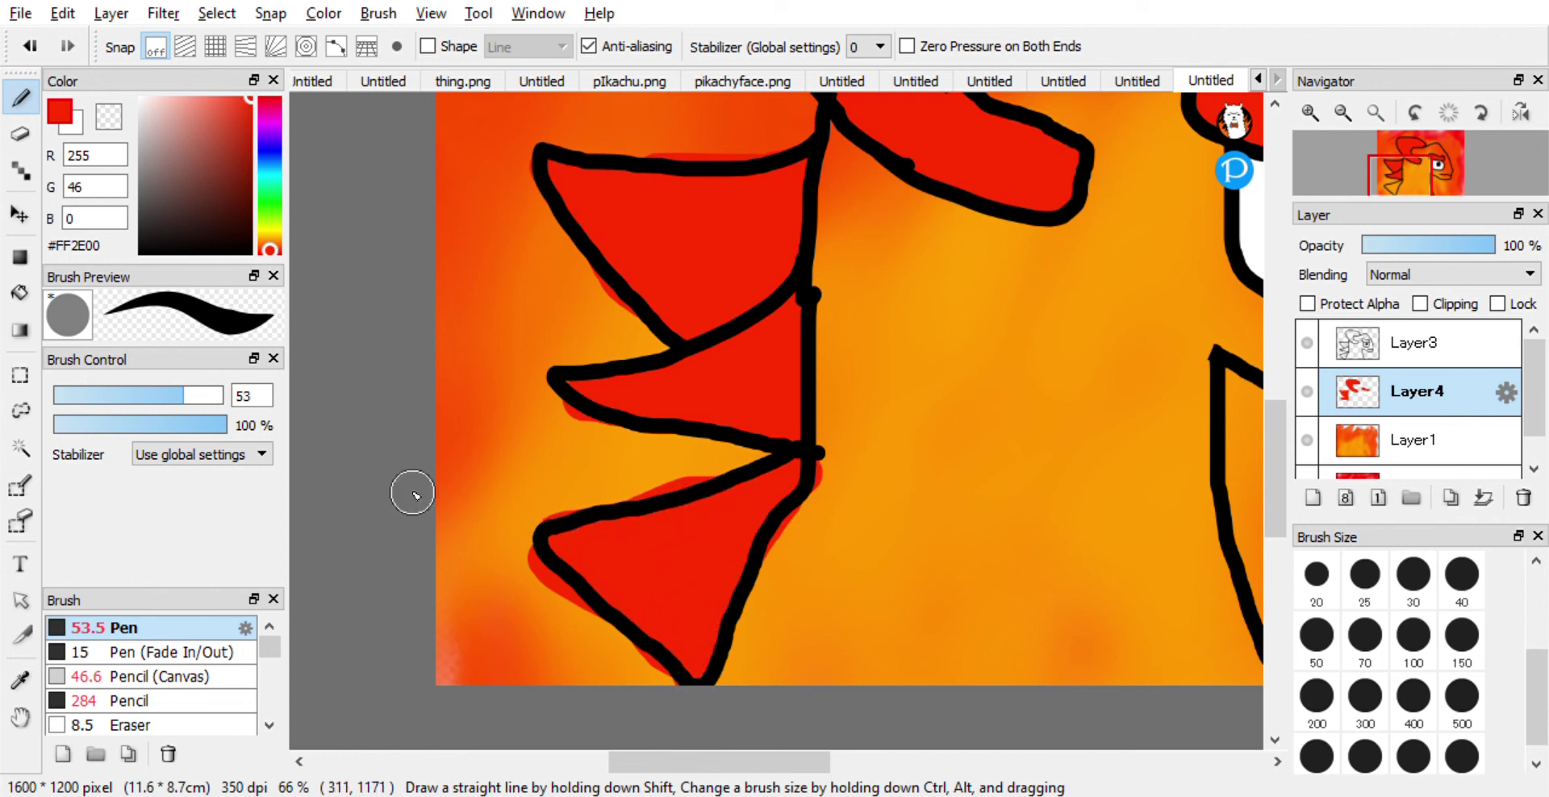
Erase the red overspill around the three back spikes with the Eraser at size 43.1 and touch up the lowest spike's fill.
click(20, 134)
drag(637, 498, 755, 477)
drag(566, 606, 692, 716)
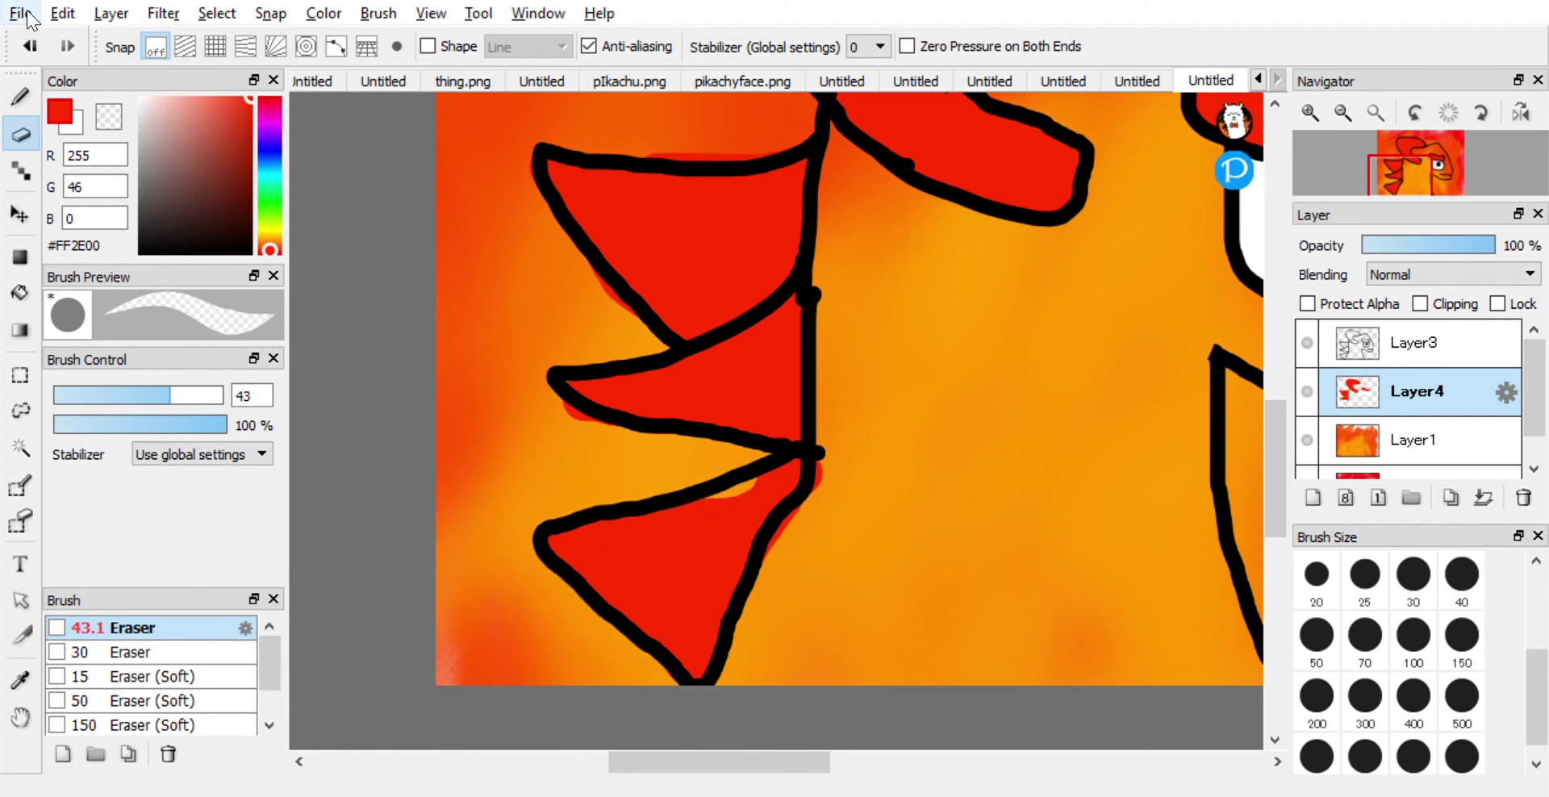
click(20, 97)
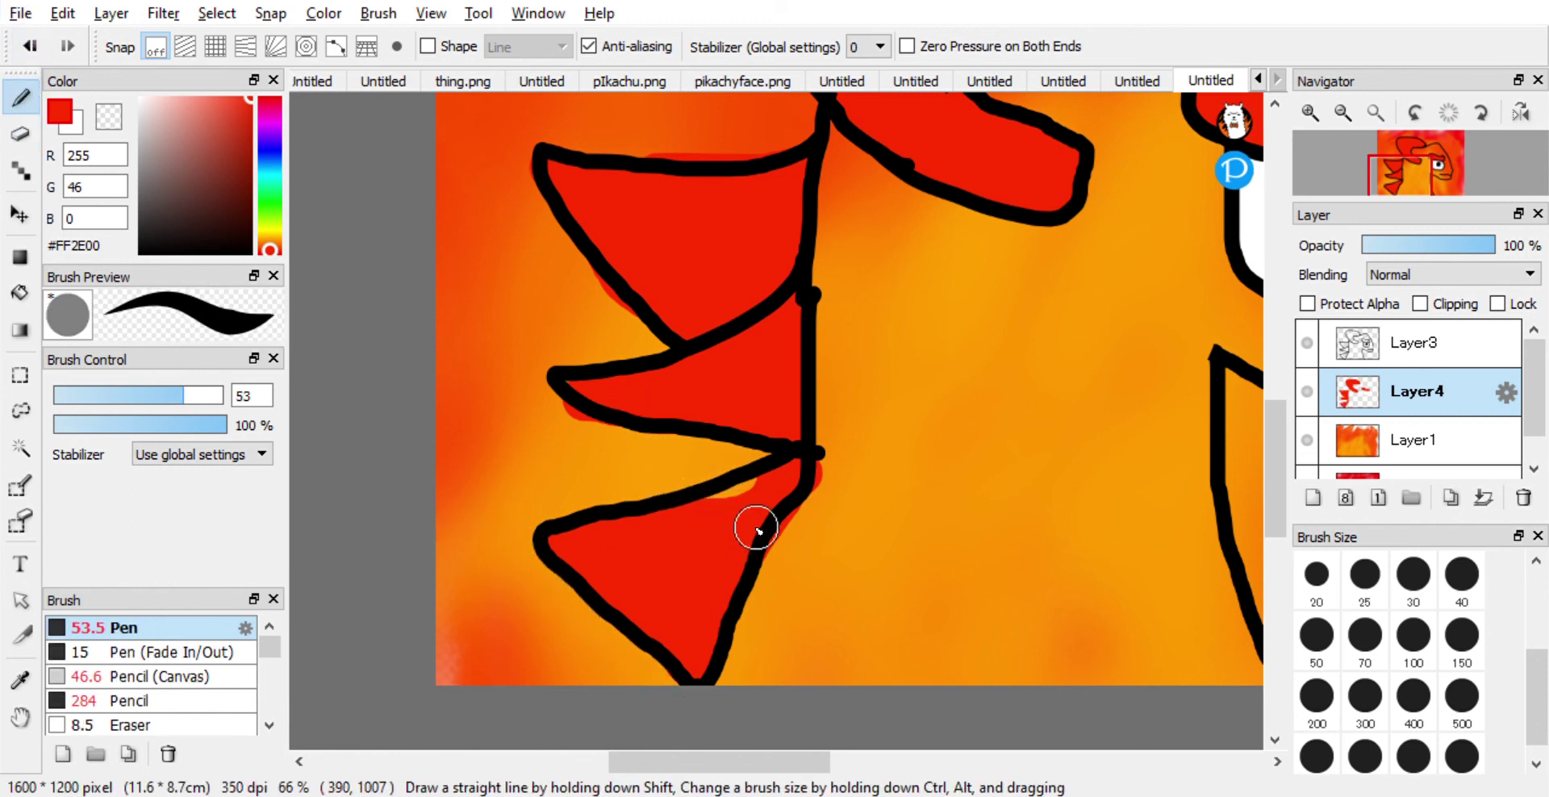
click(21, 133)
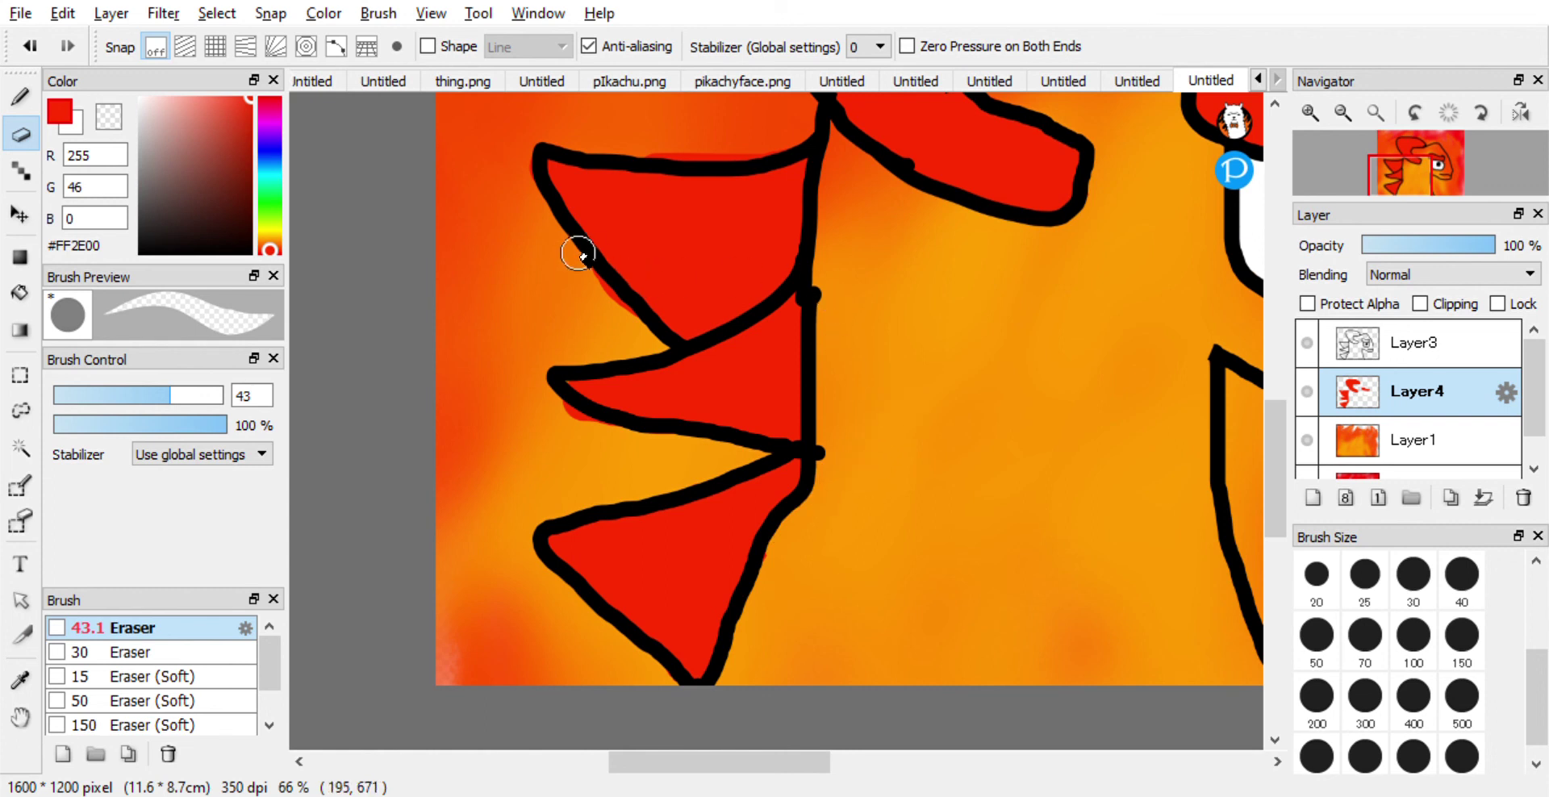
drag(542, 415, 600, 434)
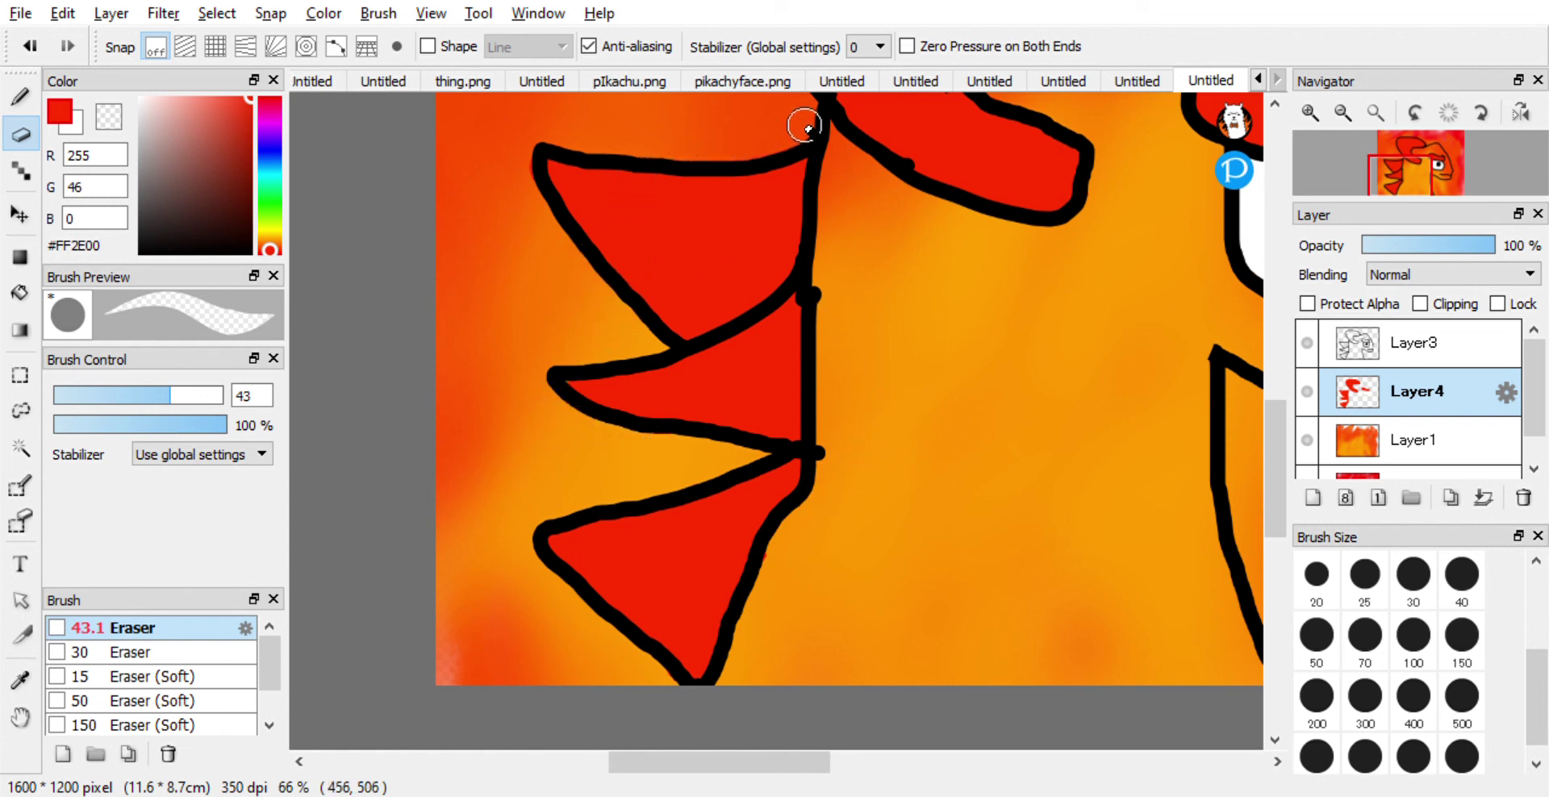
Sample orange #FF9900 from the neck area and paint along the back of the neck with the Pen at size 53.5.
scroll(959, 267, down, 1)
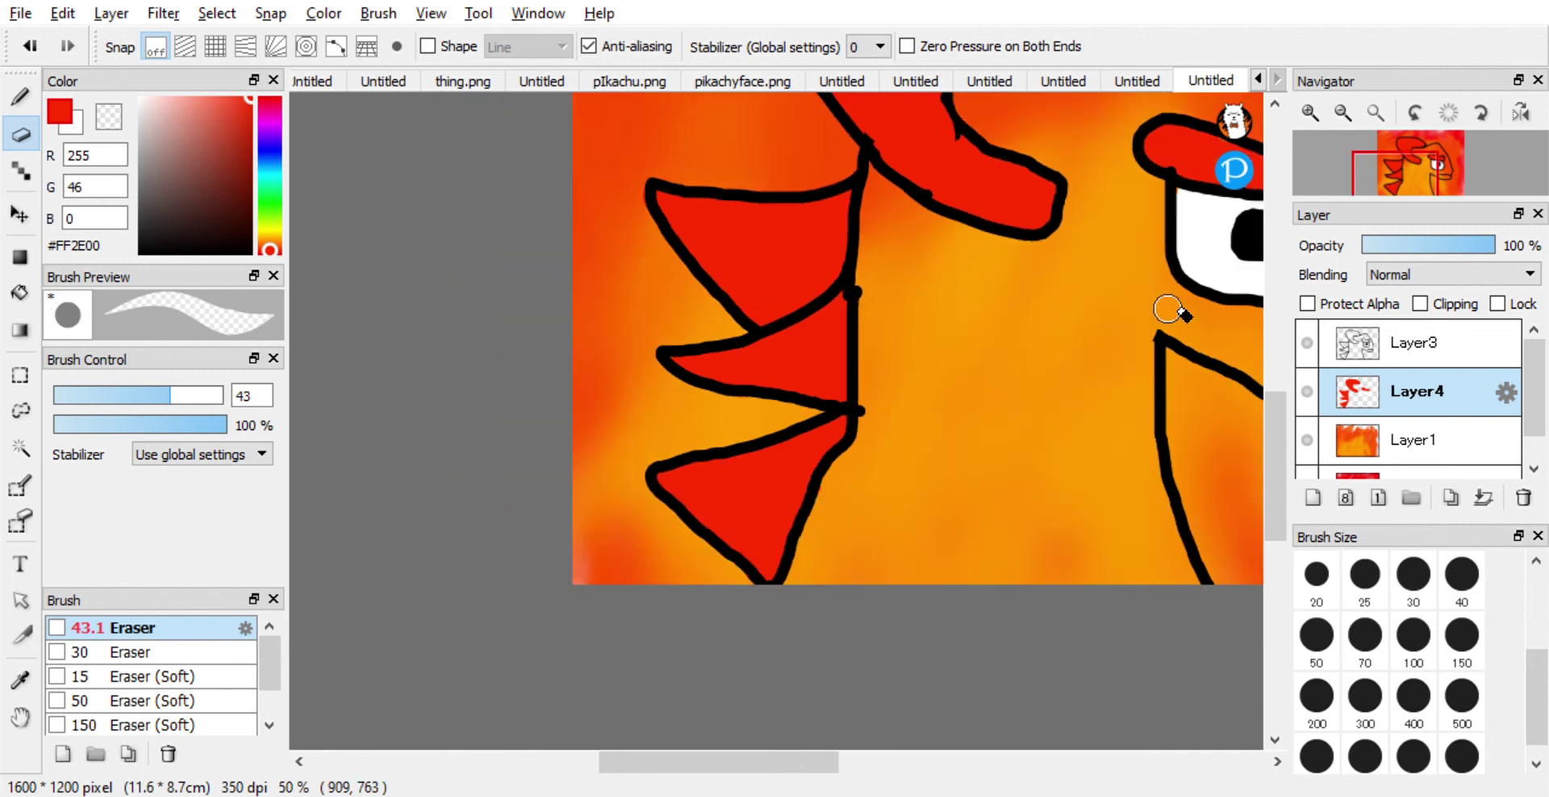
drag(1281, 428, 1286, 385)
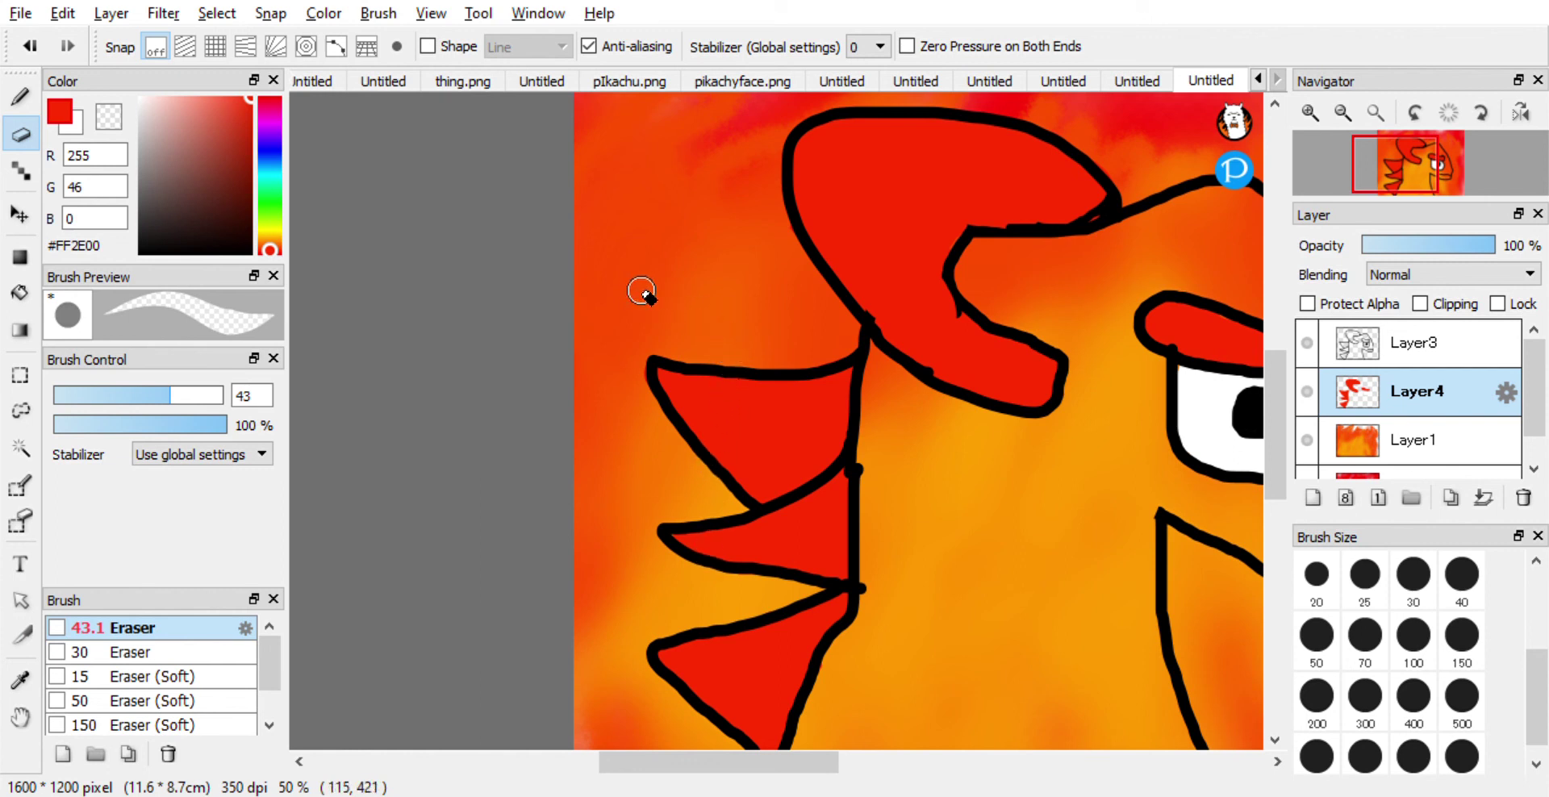
drag(713, 764, 797, 776)
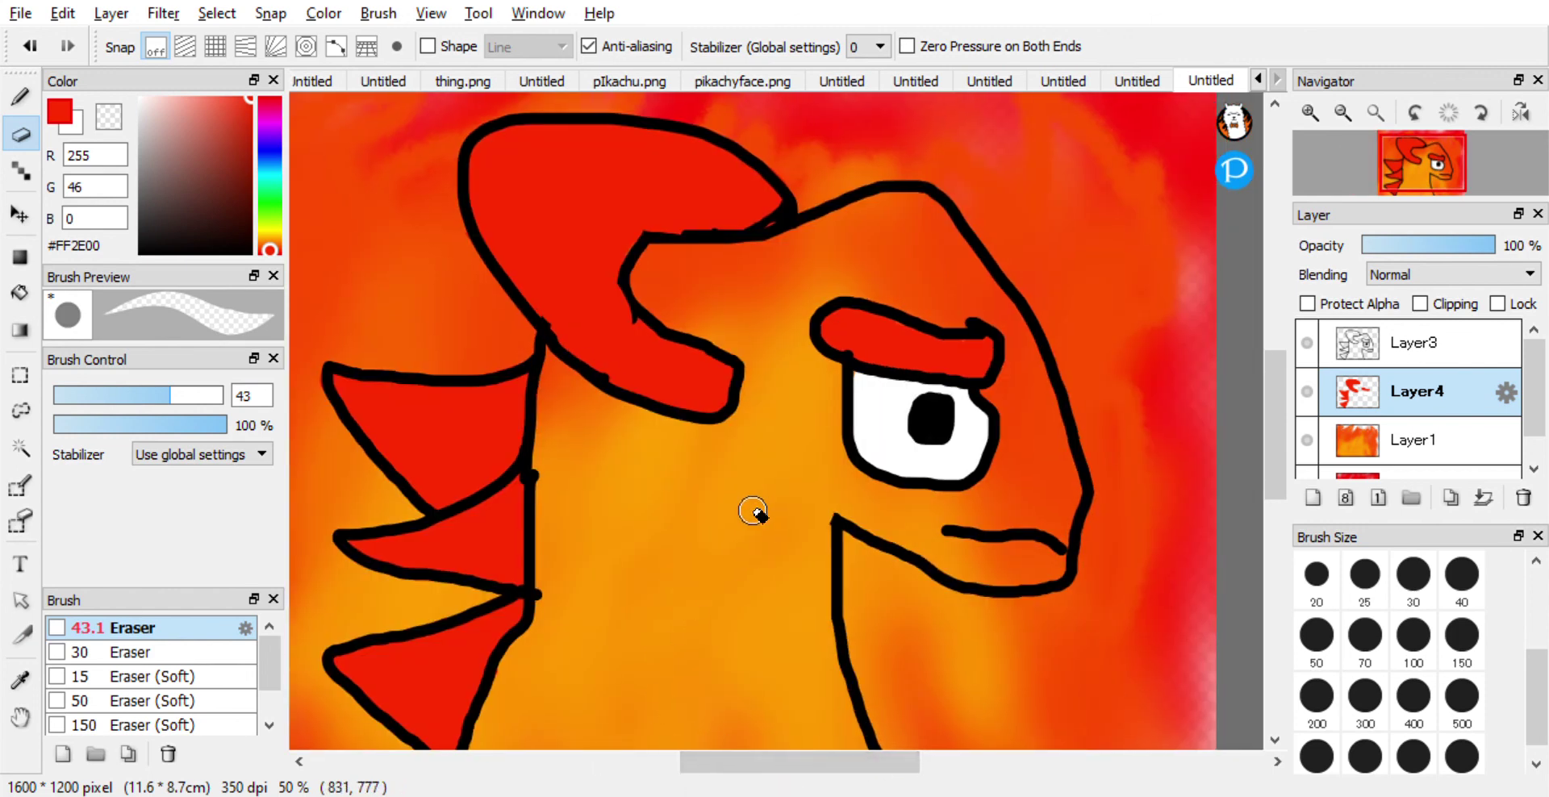
alt+click(741, 483)
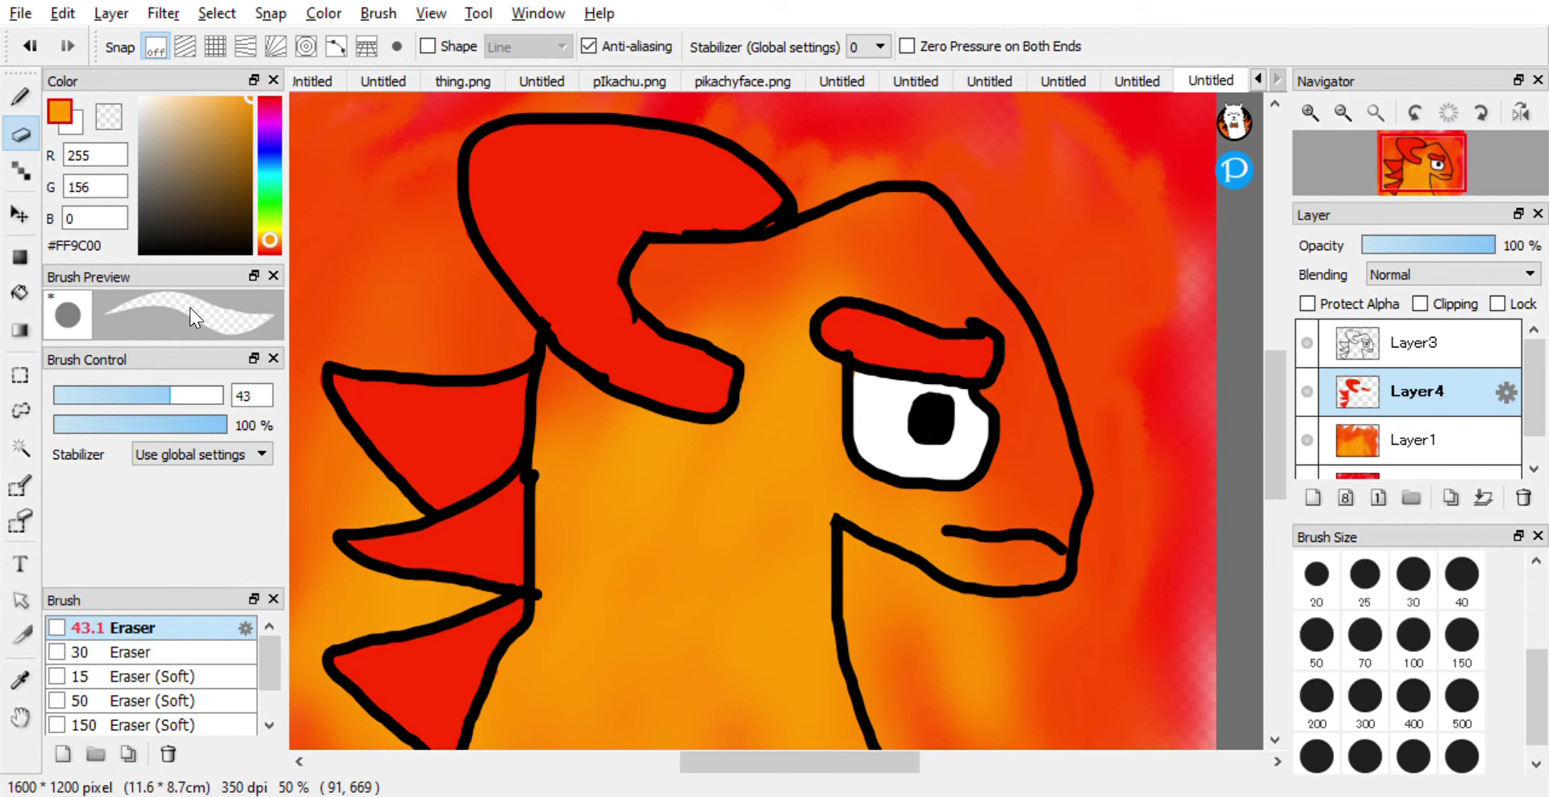
alt+click(667, 495)
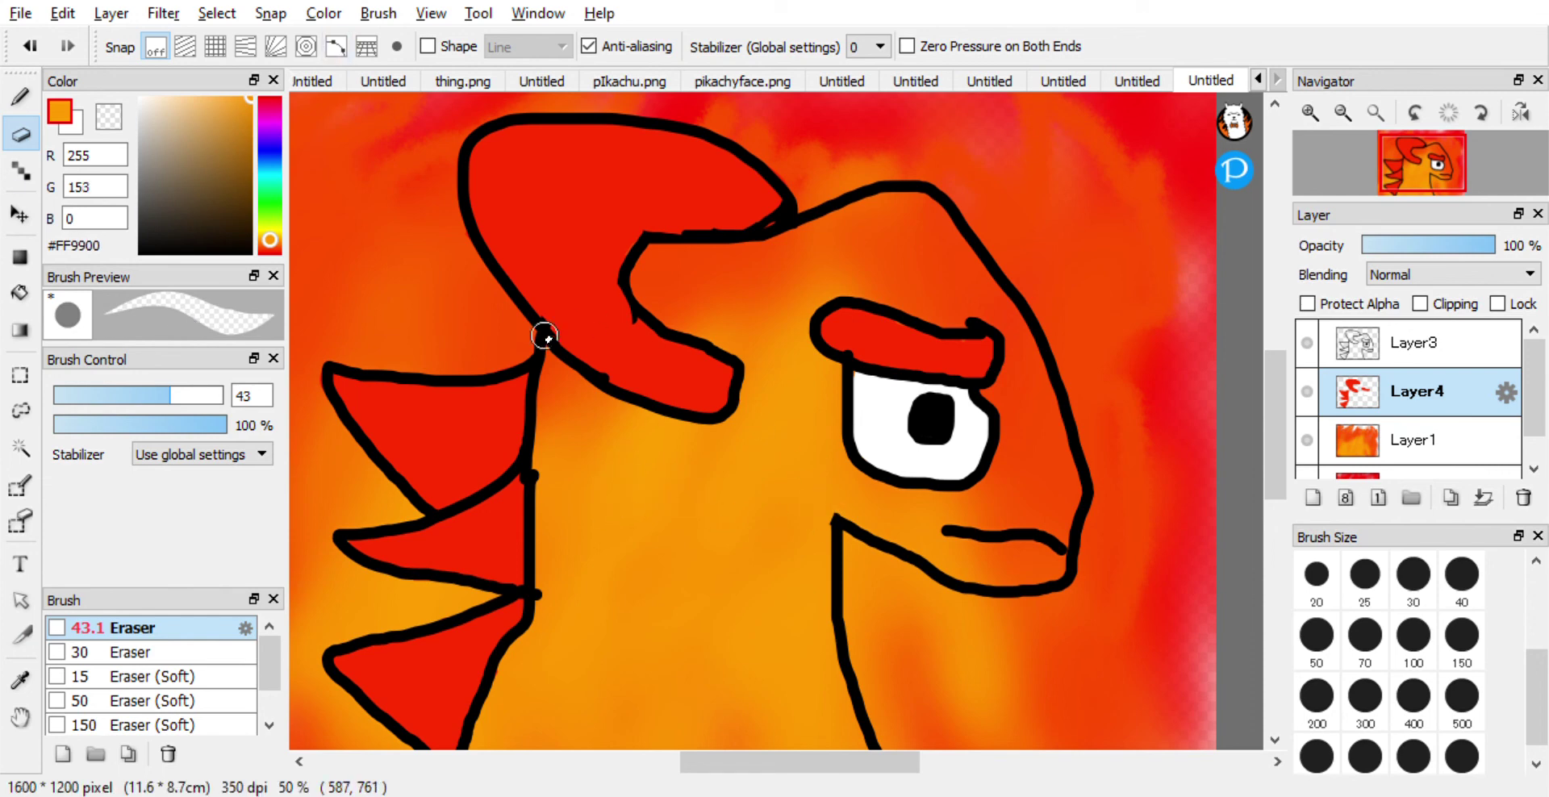
click(20, 97)
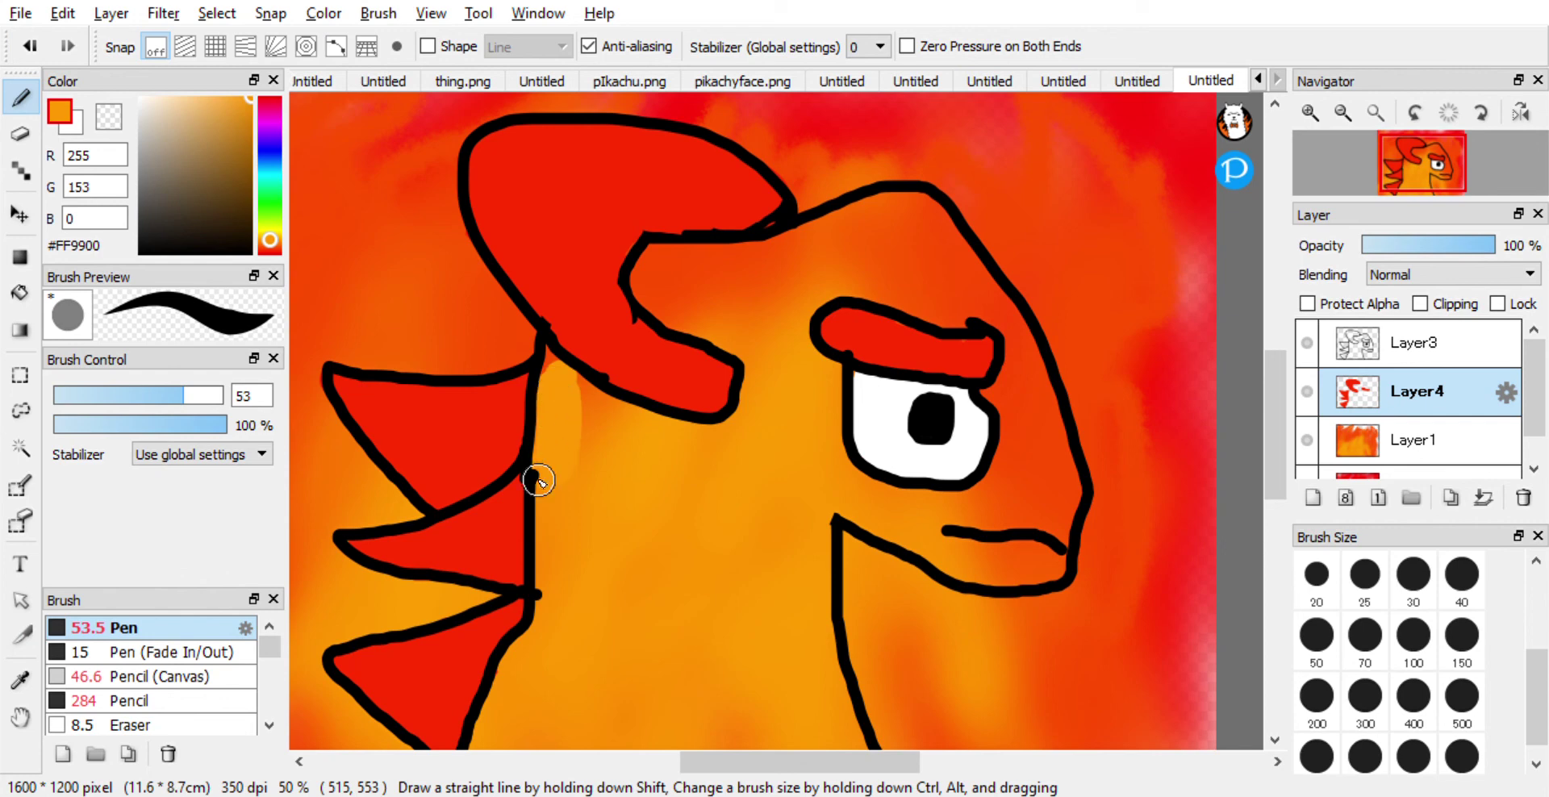